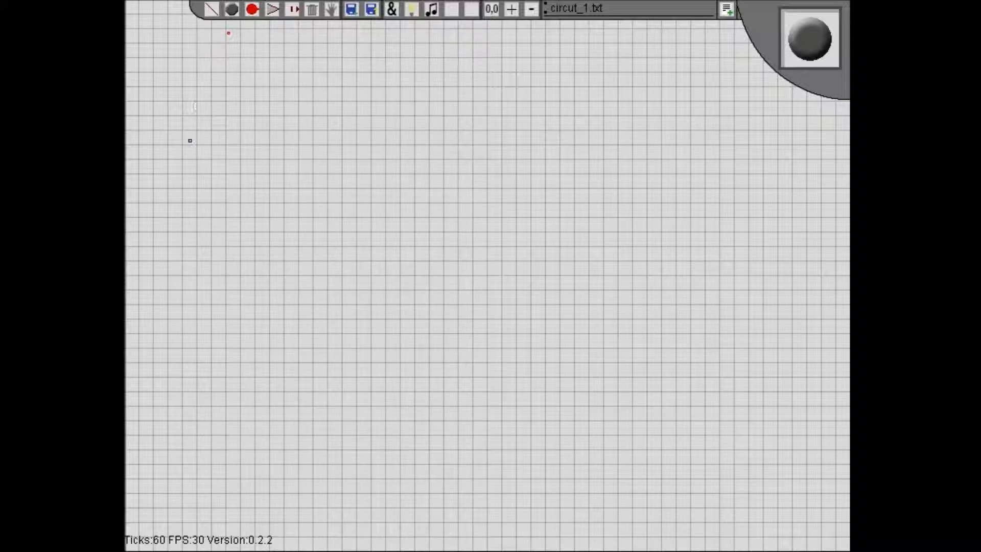
Step: Place a button on the empty grid, with one red node to its right and another below it
{"action": "left_click", "coordinate": [208, 189]}
{"action": "left_click", "coordinate": [252, 9]}
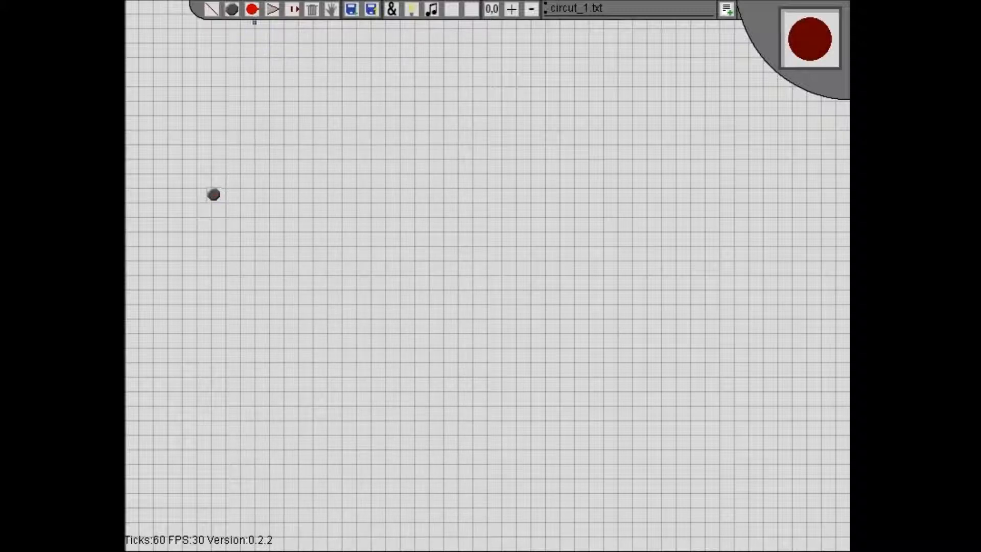
{"action": "left_click", "coordinate": [355, 205]}
{"action": "left_click", "coordinate": [260, 349]}
Step: Wire the button to both red nodes
{"action": "left_click", "coordinate": [212, 9]}
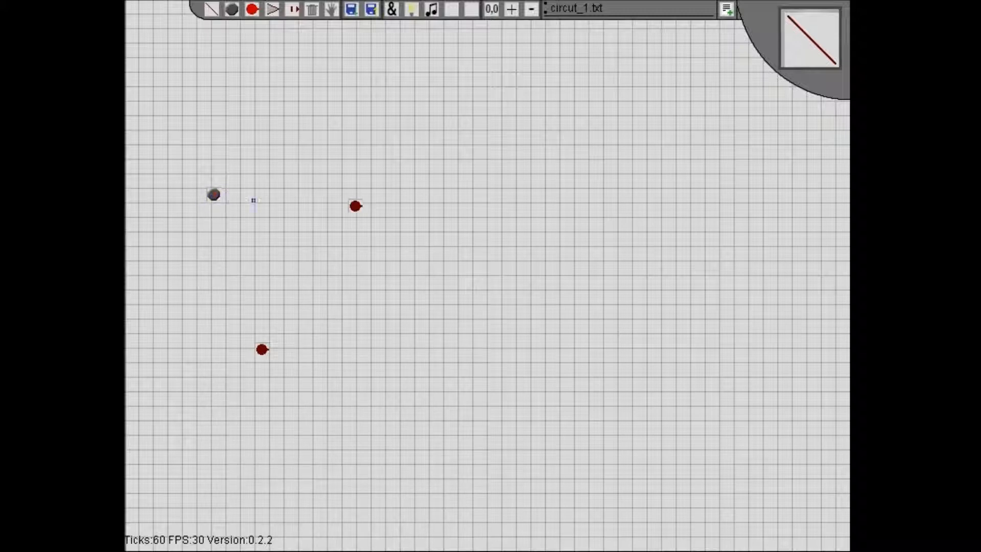
{"action": "left_click", "coordinate": [365, 209]}
{"action": "left_click", "coordinate": [216, 196]}
{"action": "left_click_drag", "start_coordinate": [262, 349], "coordinate": [213, 195]}
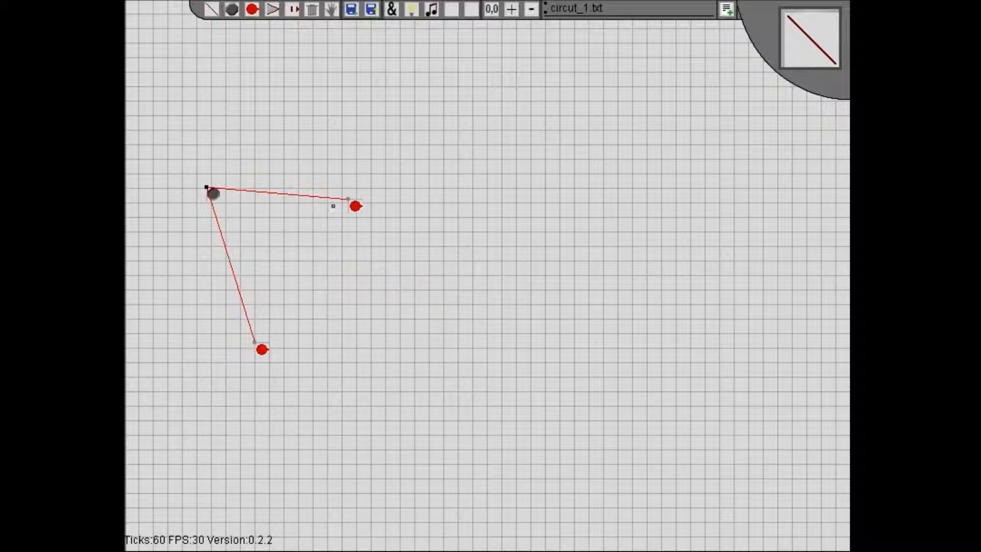
Step: Add a third red node between and to the right of the other two, and wire it to the button
{"action": "left_click", "coordinate": [252, 9]}
{"action": "left_click", "coordinate": [411, 283]}
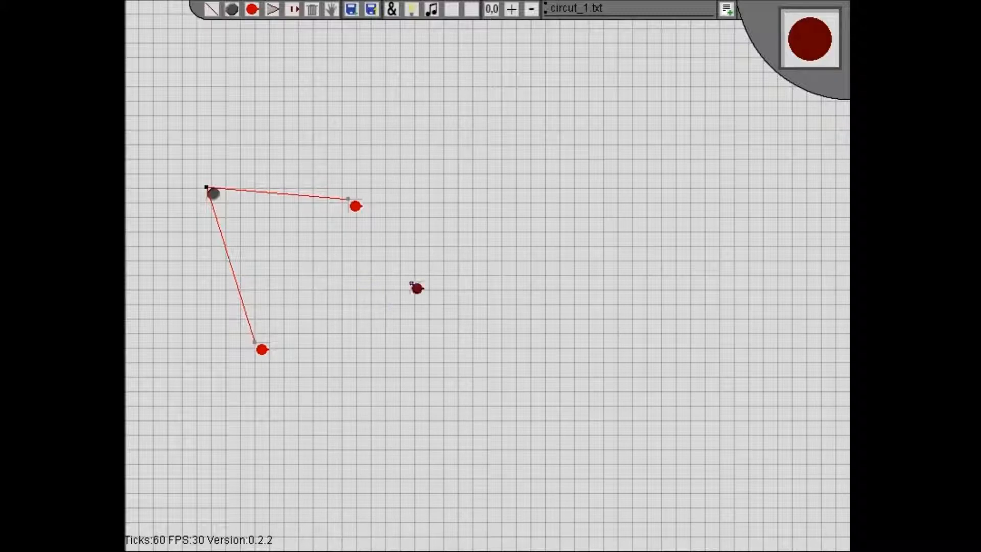
{"action": "left_click", "coordinate": [211, 9]}
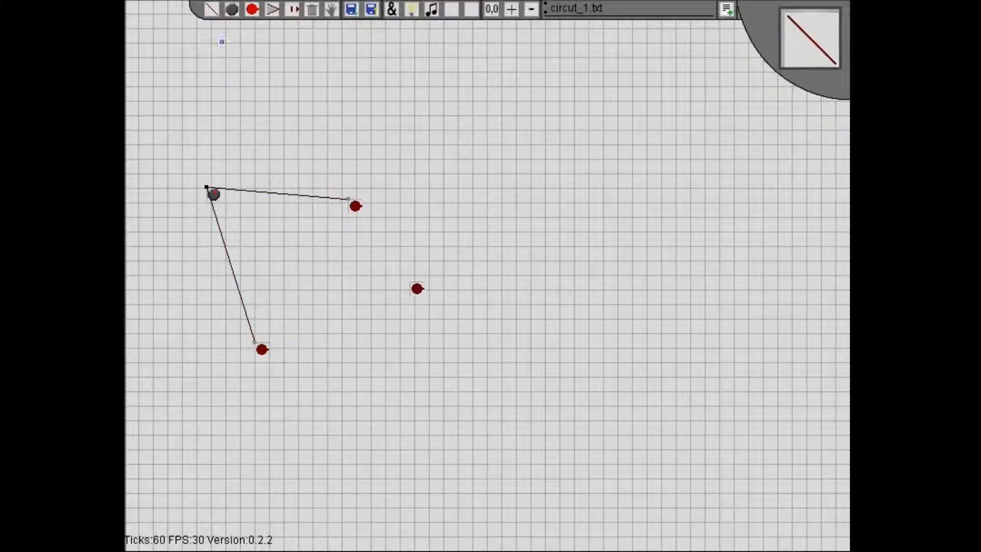
{"action": "left_click", "coordinate": [411, 281]}
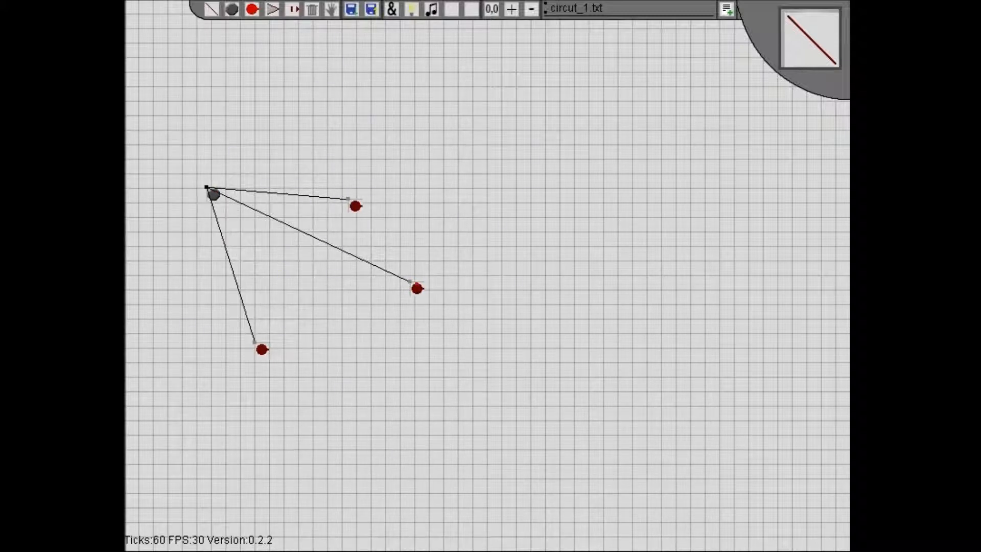
Step: Place an inverter above and to the right of the button, with a red node to the right of the inverter
{"action": "left_click", "coordinate": [273, 9]}
{"action": "left_click", "coordinate": [309, 131]}
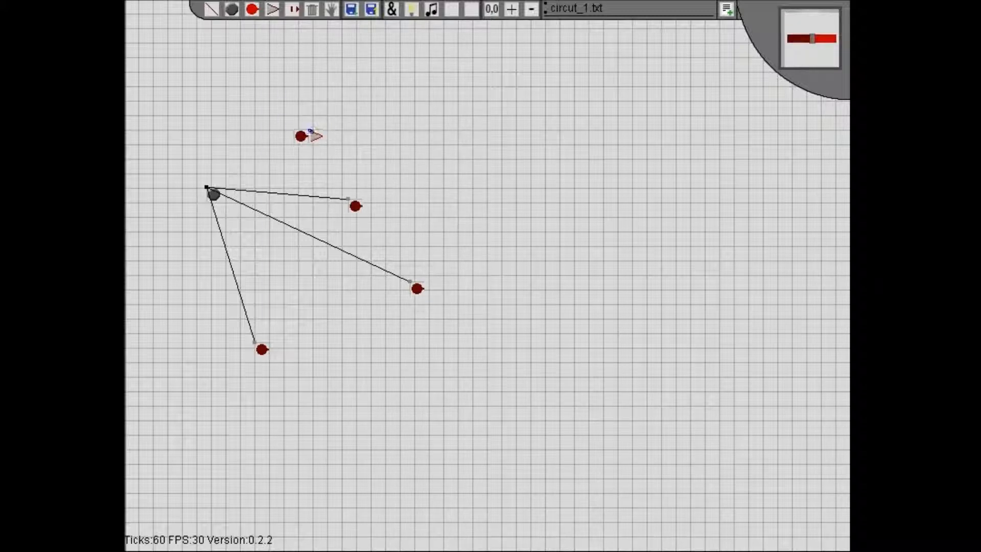
{"action": "left_click", "coordinate": [252, 9]}
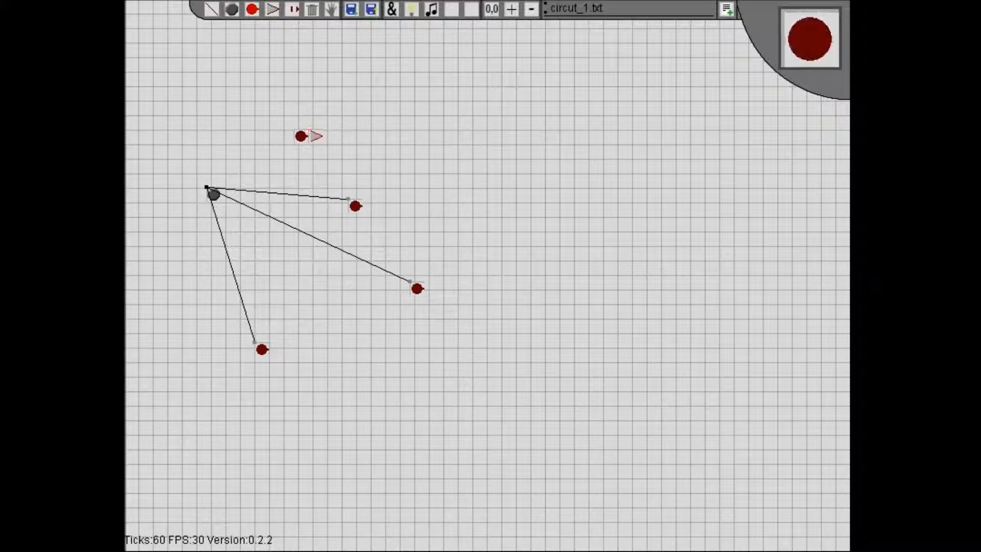
{"action": "left_click", "coordinate": [390, 131]}
Step: Wire the button to the inverter's input and its output to the red node, and toggle the button to test the inverter
{"action": "left_click", "coordinate": [212, 9]}
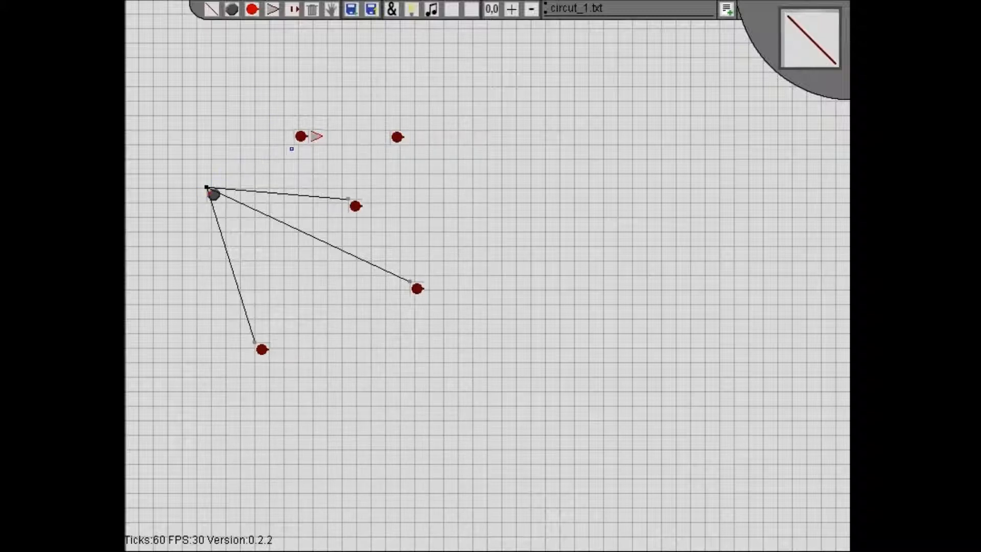
{"action": "left_click_drag", "start_coordinate": [212, 193], "coordinate": [300, 136]}
{"action": "left_click_drag", "start_coordinate": [314, 136], "coordinate": [409, 126]}
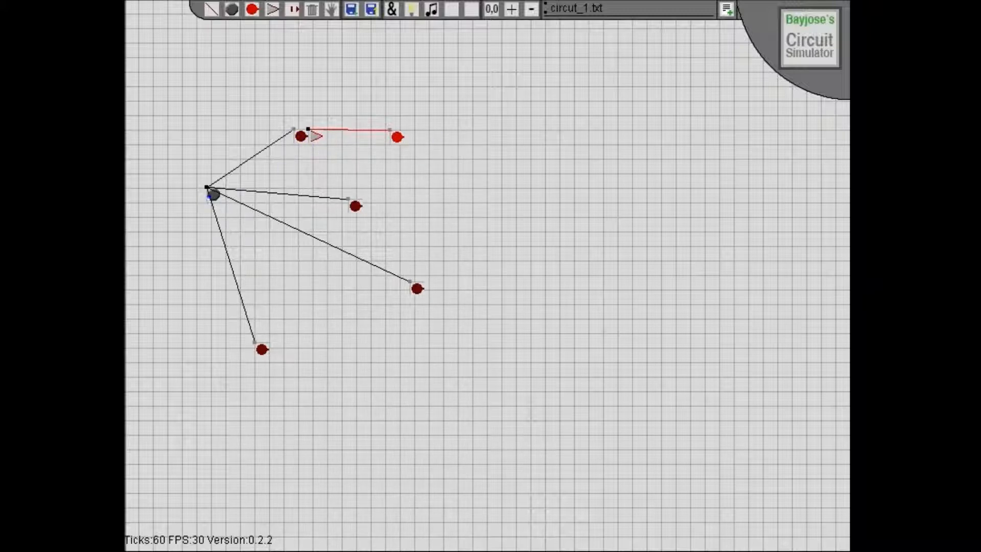
{"action": "left_click", "coordinate": [211, 193]}
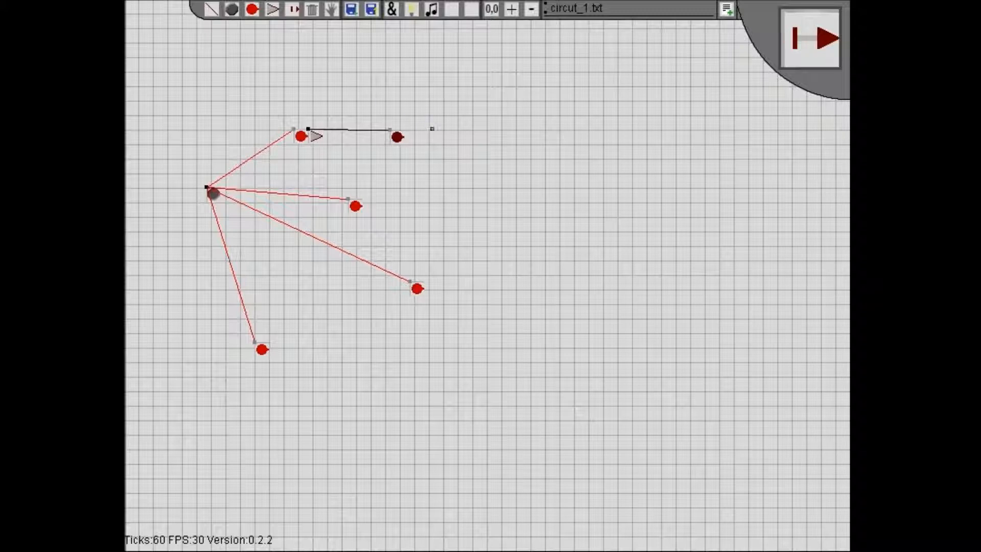
Step: Place two bar-and-arrow components, one above the other, and wire the inverter's output node to both of their inputs
{"action": "left_click", "coordinate": [483, 127]}
{"action": "left_click", "coordinate": [498, 199]}
{"action": "left_click", "coordinate": [212, 10]}
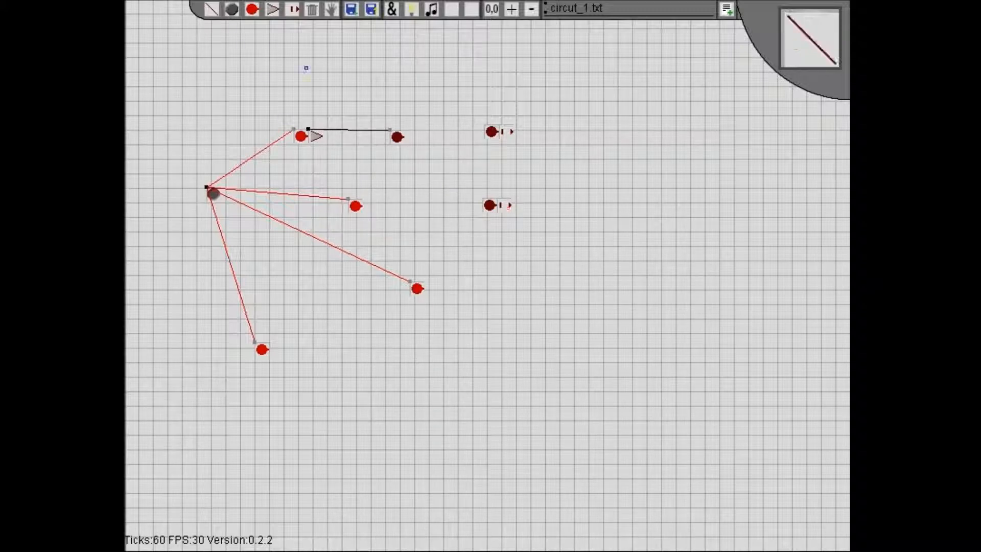
{"action": "left_click", "coordinate": [482, 200]}
{"action": "left_click", "coordinate": [491, 131]}
Step: Place a red node to the right of each bar-and-arrow component and wire each component's output to its node
{"action": "left_click", "coordinate": [250, 11]}
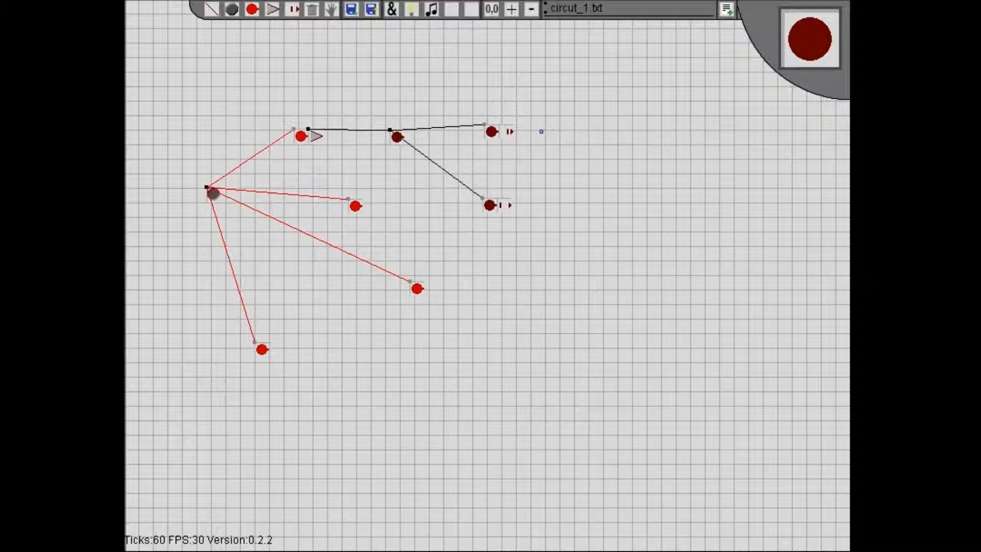
{"action": "left_click", "coordinate": [573, 133]}
{"action": "left_click", "coordinate": [581, 203]}
{"action": "left_click", "coordinate": [212, 9]}
{"action": "left_click", "coordinate": [507, 129]}
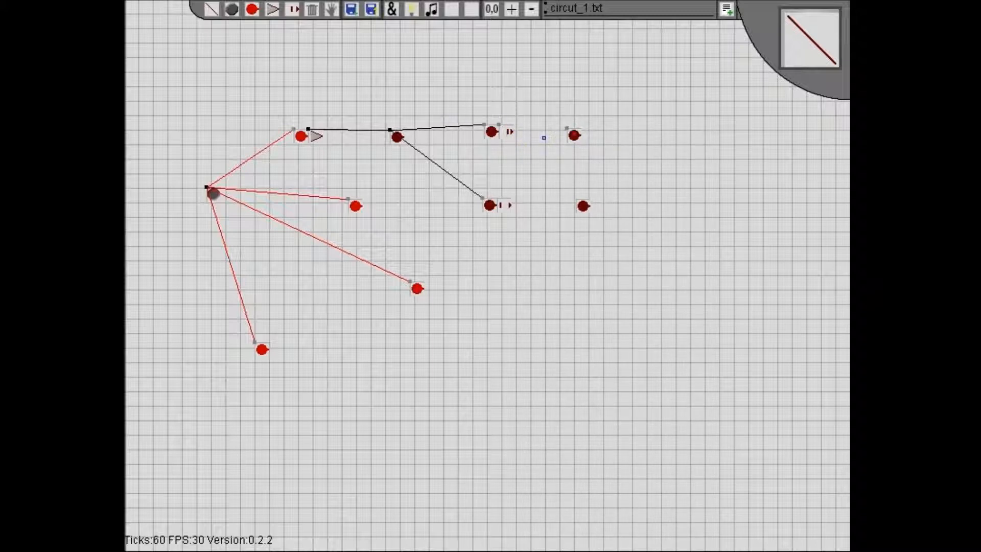
{"action": "left_click", "coordinate": [509, 131]}
{"action": "left_click", "coordinate": [570, 135]}
{"action": "left_click", "coordinate": [585, 206]}
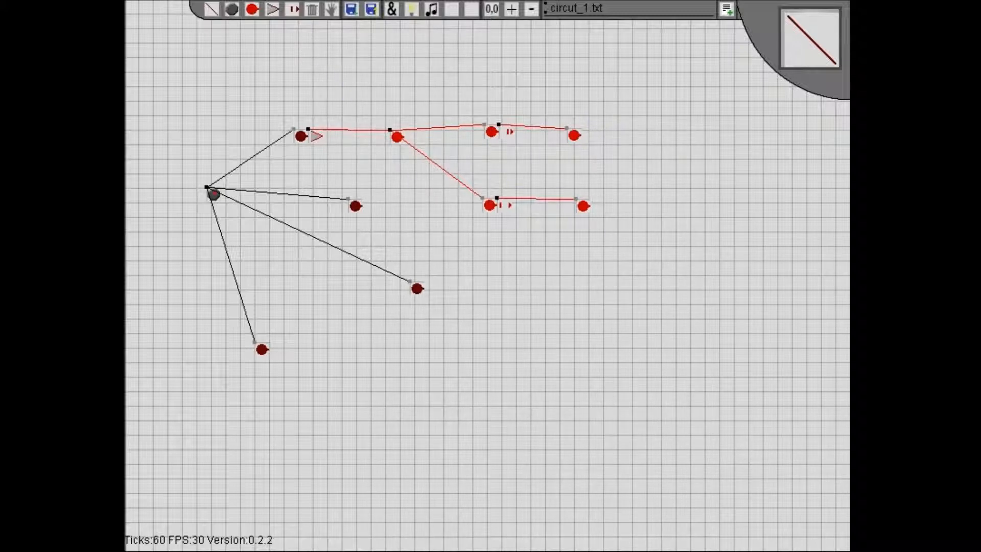
Step: Place two spare red nodes in the empty area below the circuit and delete both of them
{"action": "left_click", "coordinate": [312, 10]}
{"action": "left_click", "coordinate": [254, 10]}
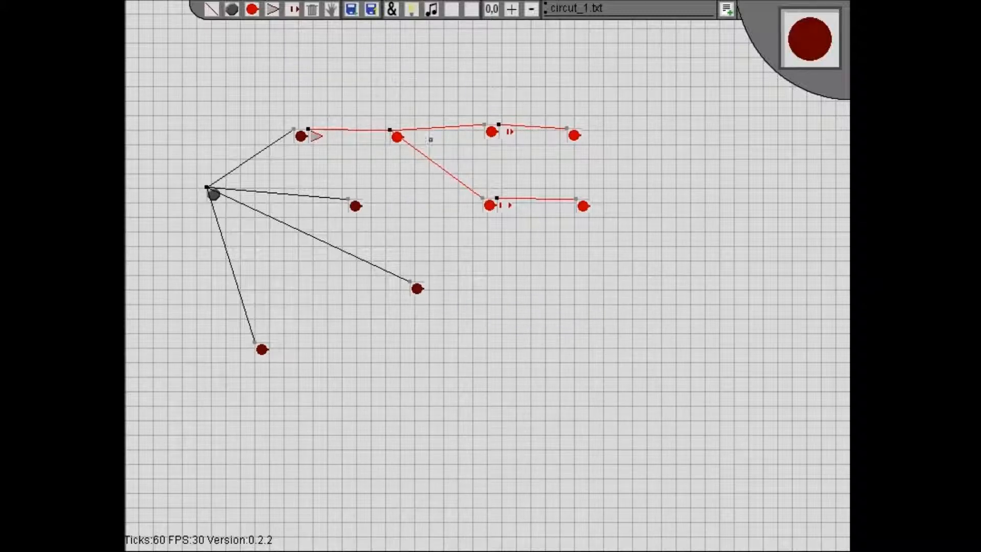
{"action": "left_click", "coordinate": [503, 326]}
{"action": "left_click", "coordinate": [408, 378]}
{"action": "left_click", "coordinate": [312, 9]}
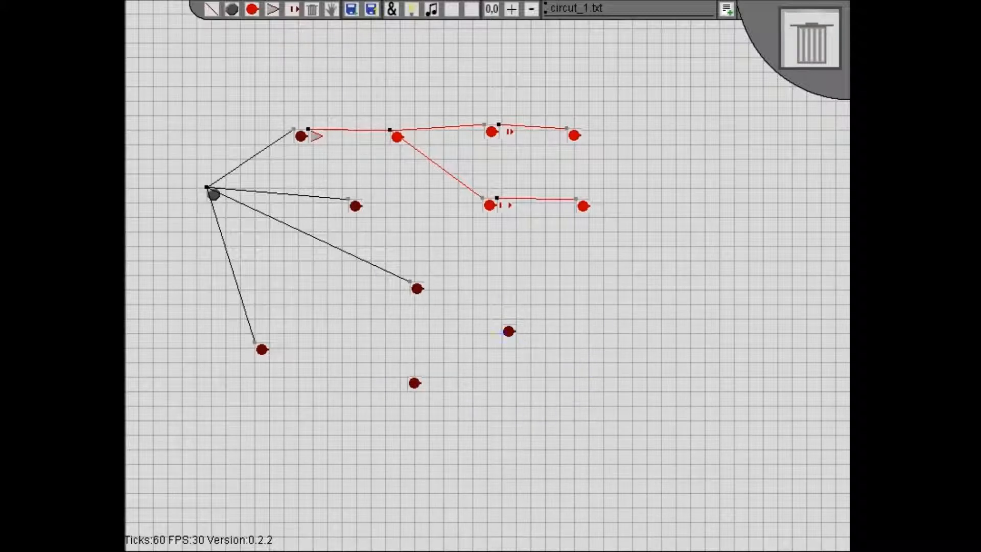
{"action": "left_click", "coordinate": [508, 331]}
{"action": "left_click", "coordinate": [414, 382]}
Step: Move the button's two lower red nodes, one far below the button and the other to the middle of the grid
{"action": "left_click", "coordinate": [331, 10]}
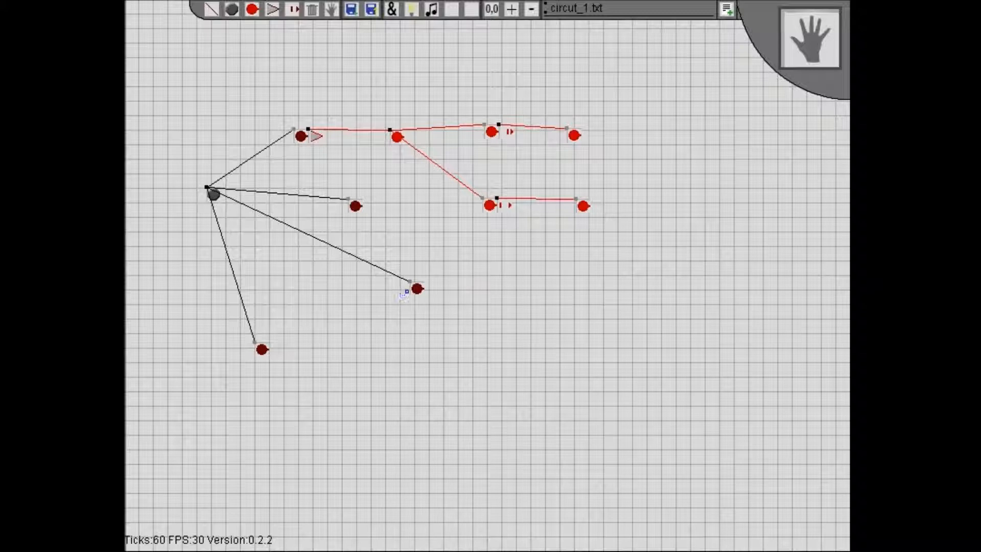
{"action": "left_click_drag", "start_coordinate": [417, 290], "coordinate": [204, 476]}
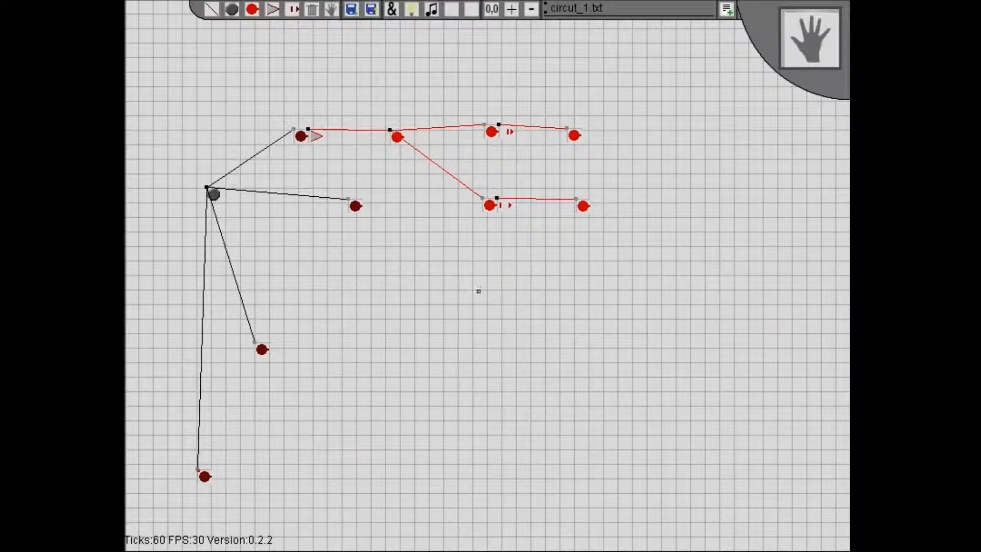
{"action": "left_click_drag", "start_coordinate": [273, 347], "coordinate": [398, 339]}
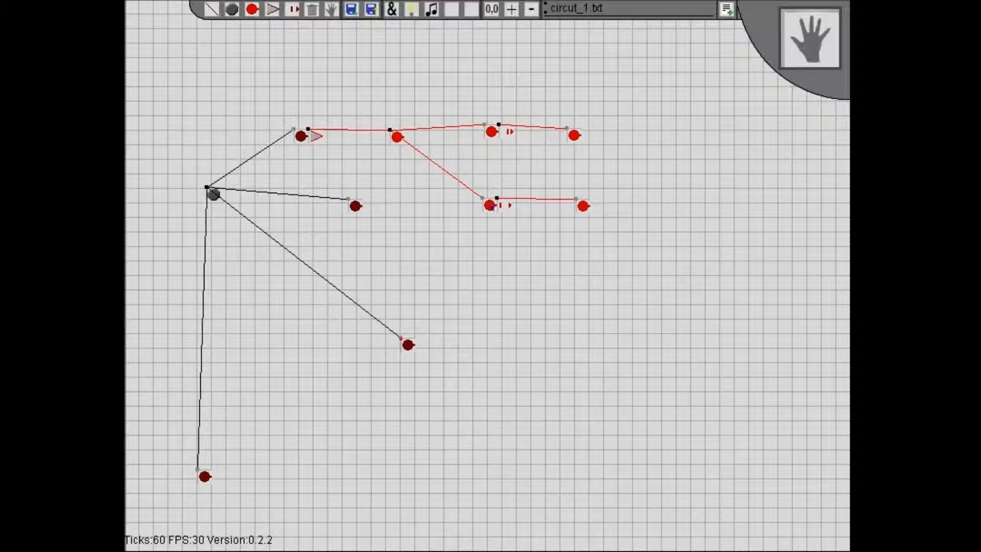
Step: Move the lower bar-and-arrow component and its input node down into the empty area below the circuit
{"action": "left_click_drag", "start_coordinate": [510, 207], "coordinate": [529, 407]}
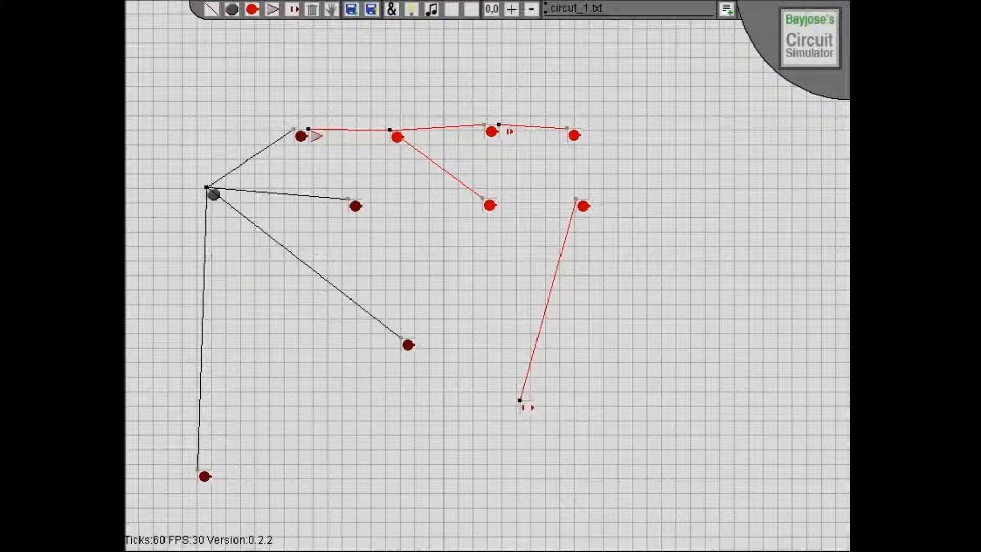
{"action": "left_click", "coordinate": [214, 192]}
{"action": "left_click_drag", "start_coordinate": [489, 205], "coordinate": [512, 407]}
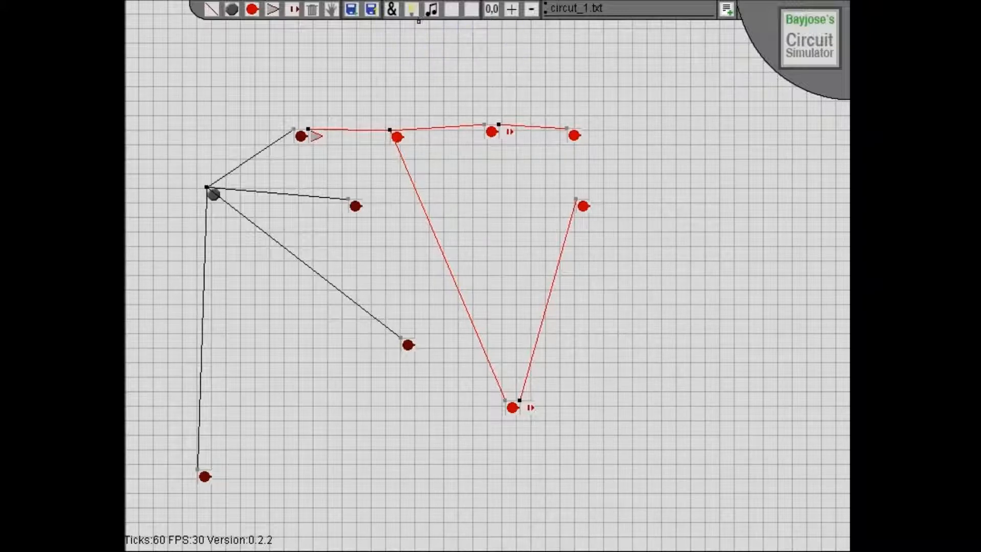
Step: Place OR, AND, RS and XOR logic gates in a row above the circuit
{"action": "left_click", "coordinate": [392, 9]}
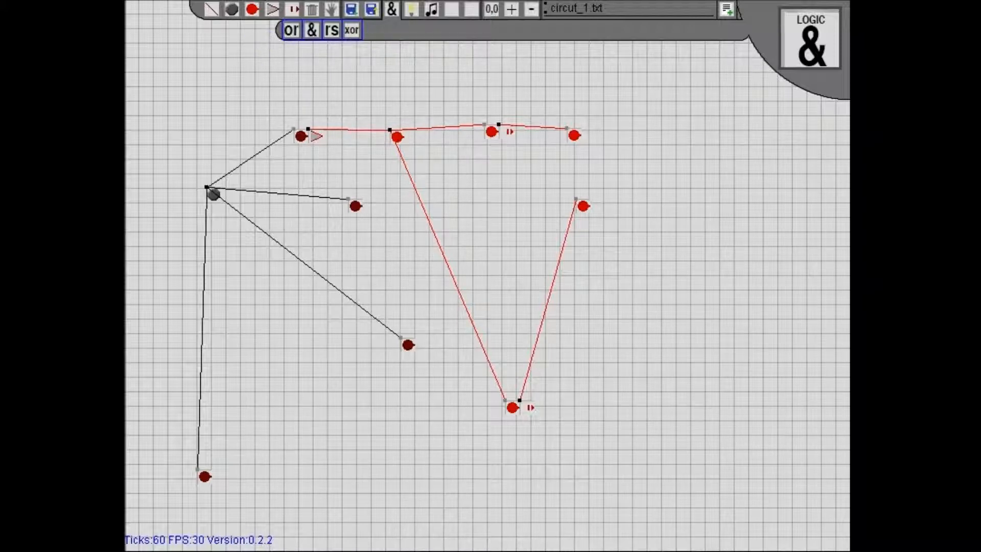
{"action": "left_click", "coordinate": [233, 69]}
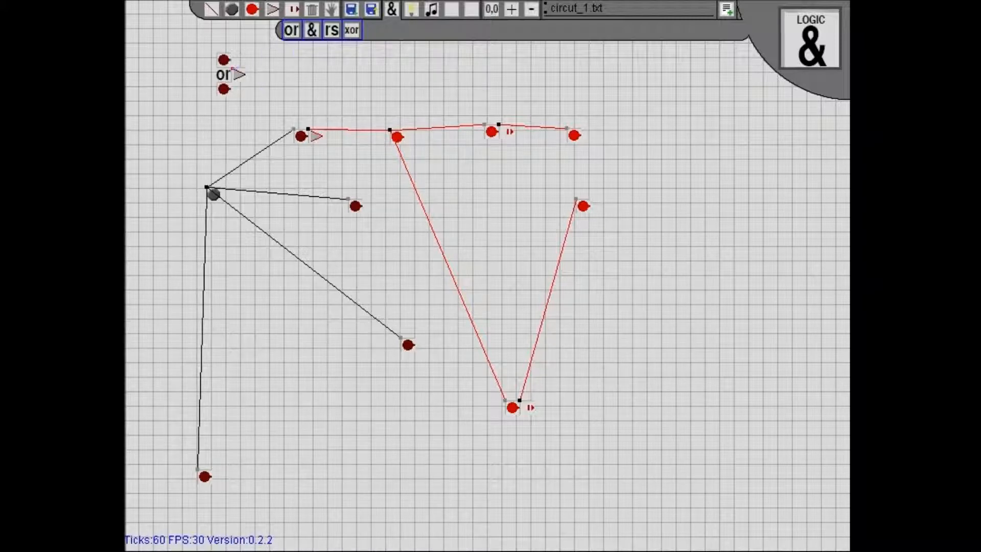
{"action": "left_click", "coordinate": [296, 66]}
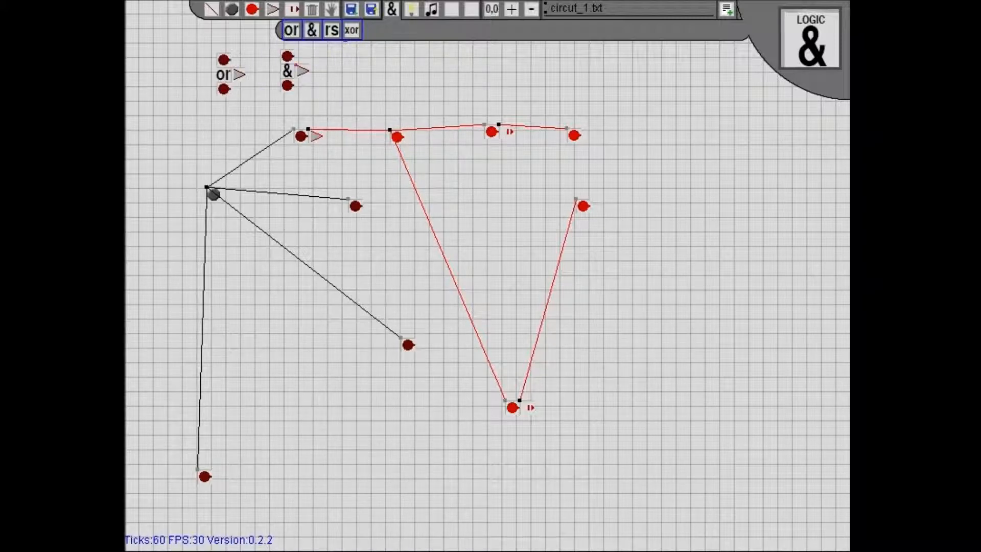
{"action": "left_click", "coordinate": [366, 68]}
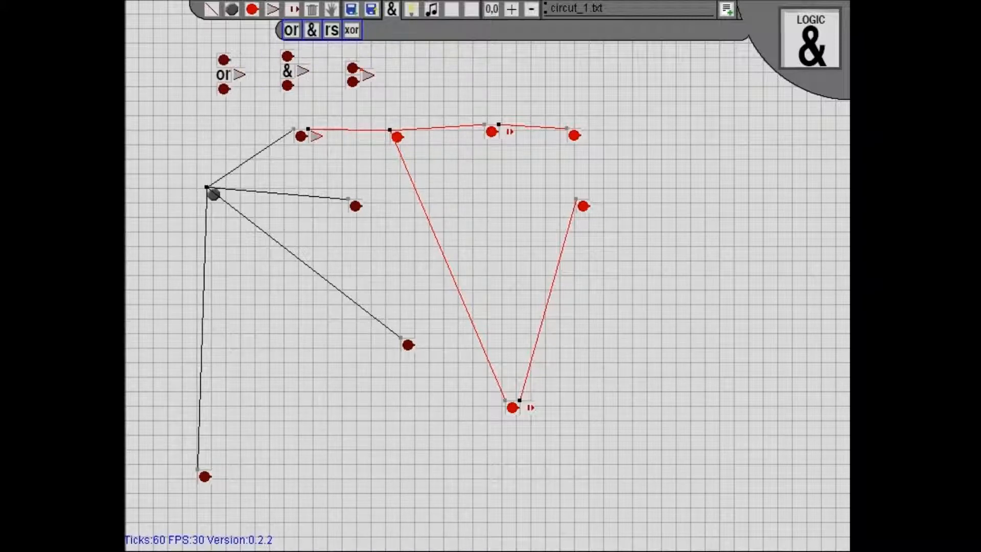
{"action": "left_click", "coordinate": [575, 69]}
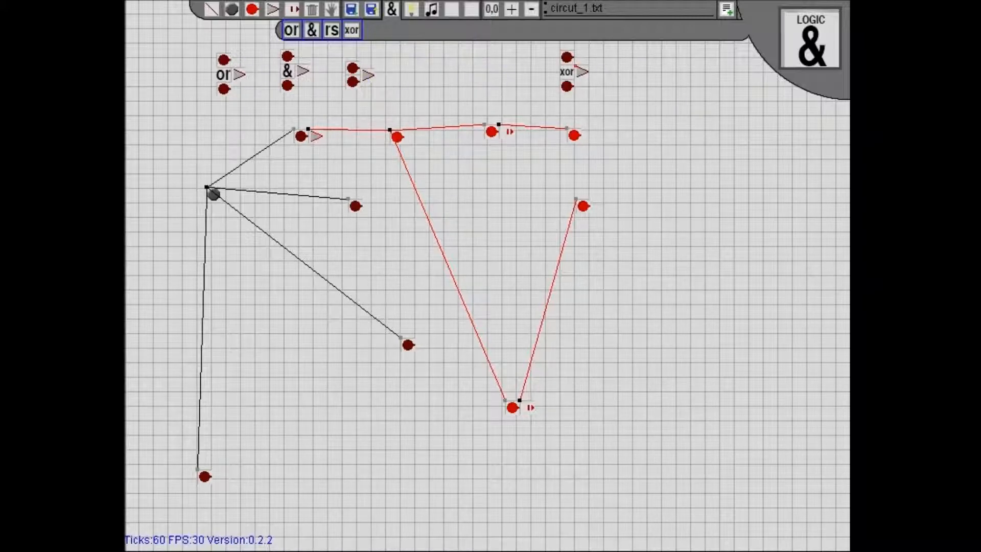
Step: Place a seven-segment display to the right of the circuit and a second button beside it, wired from the first button
{"action": "left_click", "coordinate": [411, 10]}
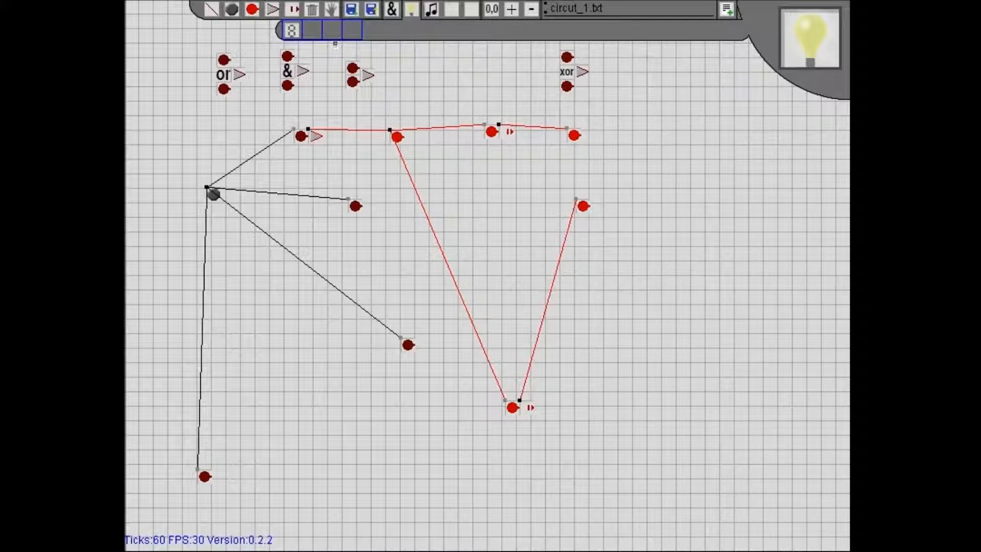
{"action": "left_click", "coordinate": [707, 265]}
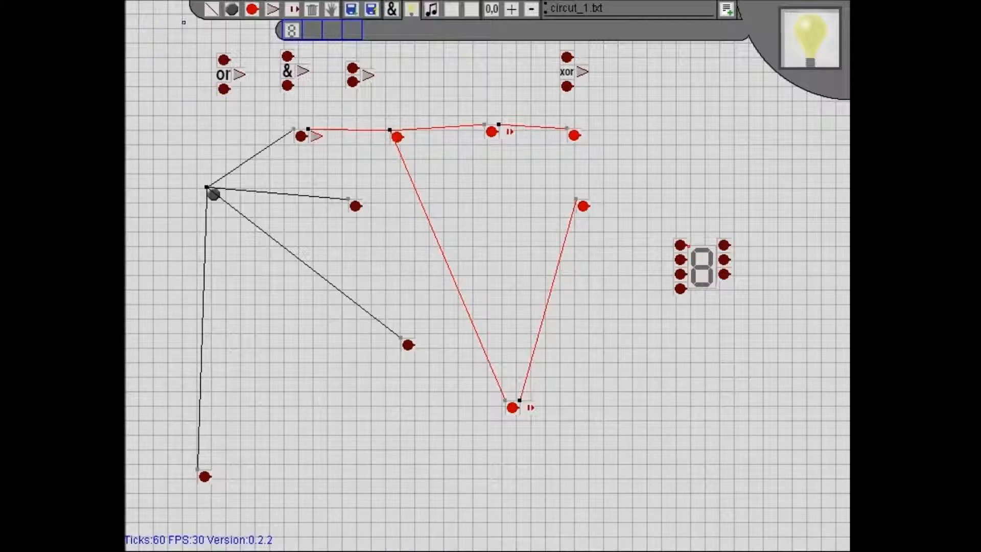
{"action": "left_click", "coordinate": [231, 9]}
{"action": "left_click", "coordinate": [623, 325]}
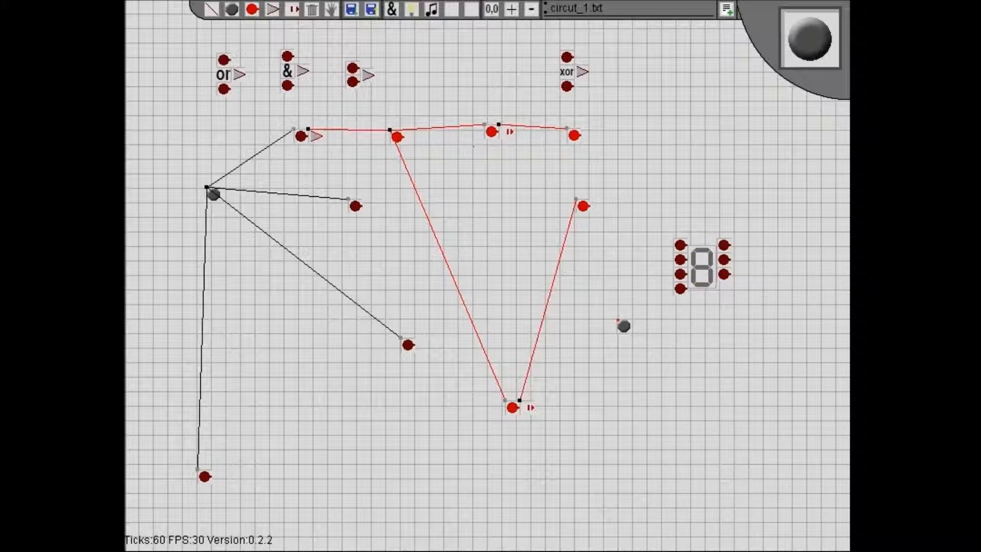
{"action": "left_click", "coordinate": [211, 9]}
{"action": "left_click", "coordinate": [623, 325]}
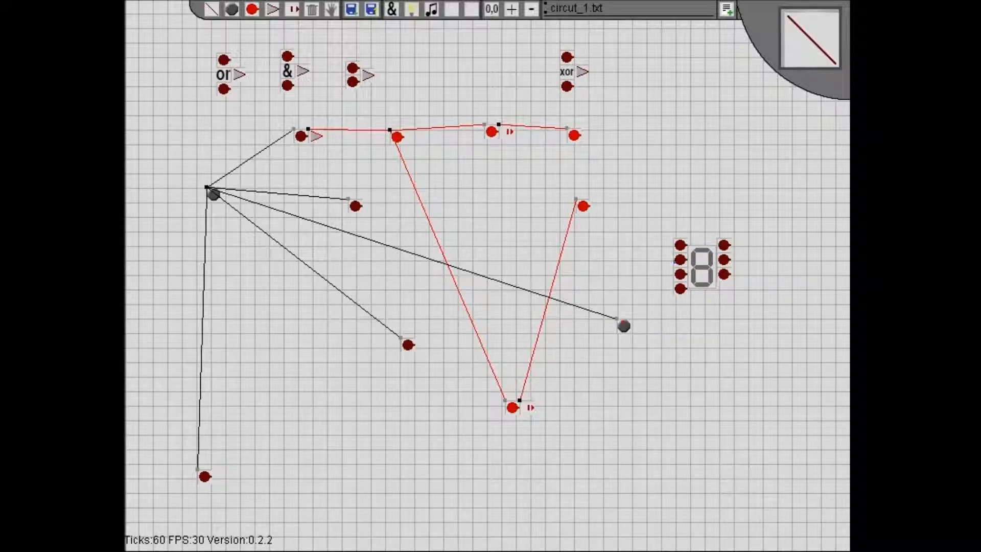
Step: Wire the second button to the display's four left inputs and two upper right inputs, and toggle it to test the display
{"action": "left_click_drag", "start_coordinate": [690, 245], "coordinate": [684, 246]}
{"action": "left_click_drag", "start_coordinate": [626, 327], "coordinate": [680, 266]}
{"action": "left_click", "coordinate": [684, 272]}
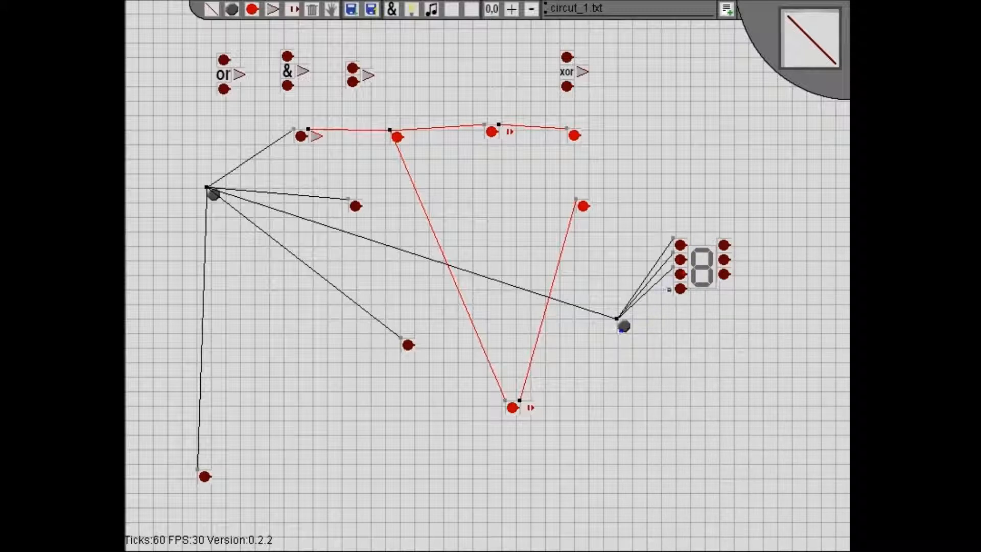
{"action": "left_click", "coordinate": [686, 287]}
{"action": "left_click", "coordinate": [724, 244]}
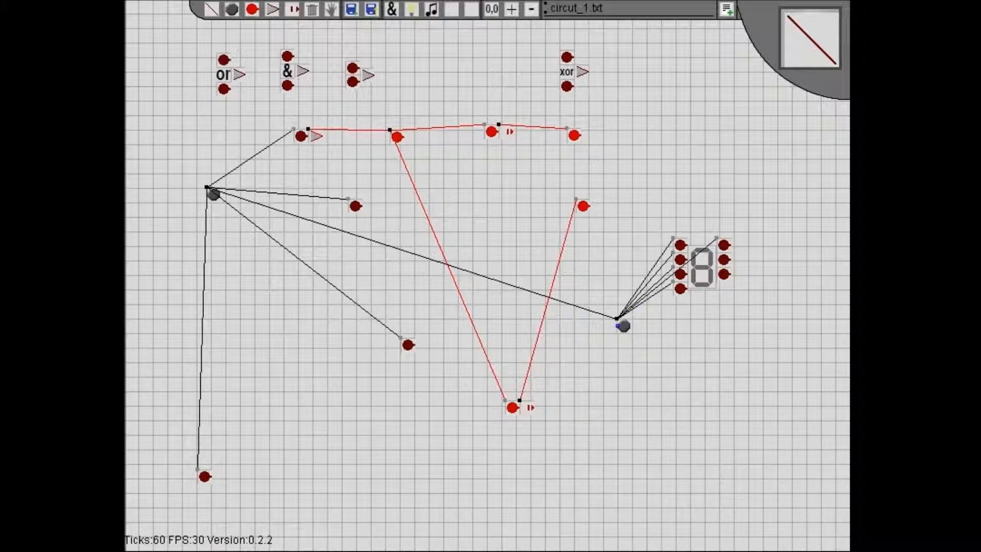
{"action": "left_click", "coordinate": [625, 324]}
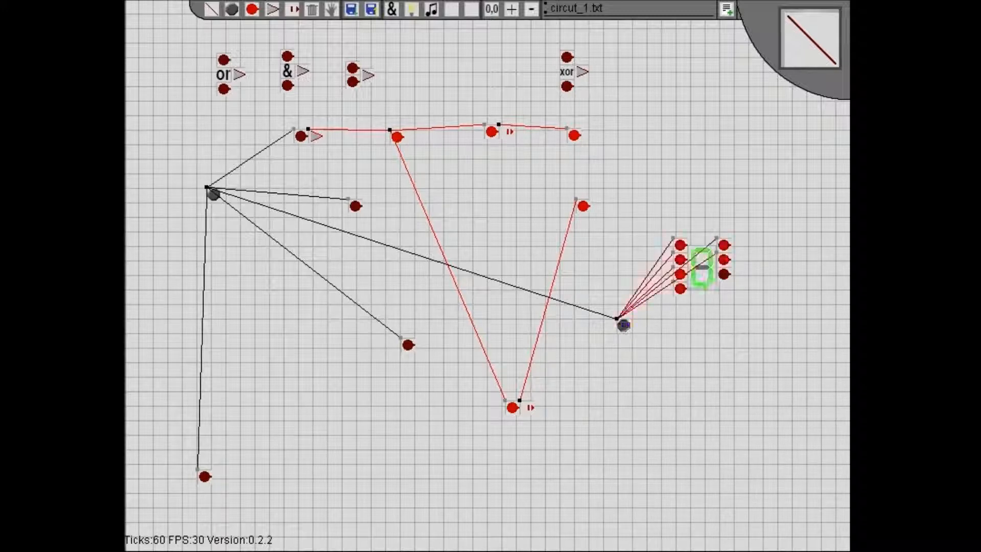
{"action": "left_click", "coordinate": [623, 325]}
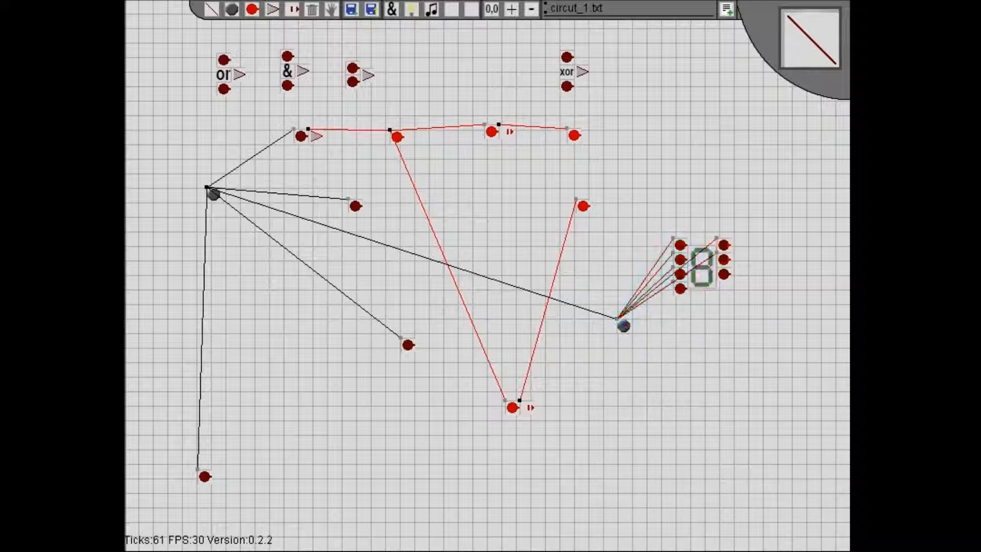
Step: Place a third button above the seven-segment display, wire it to the two middle left inputs, and switch it on
{"action": "left_click", "coordinate": [232, 9]}
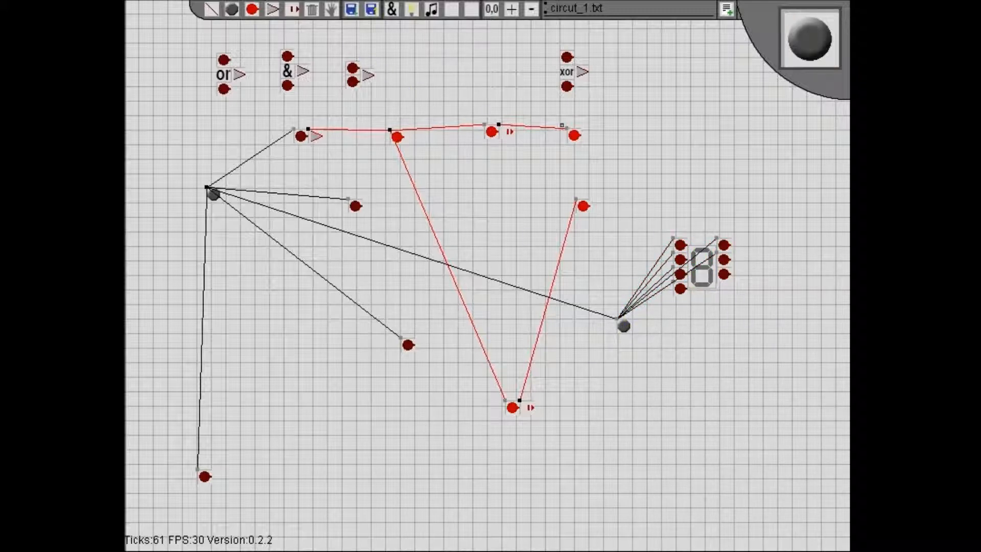
{"action": "left_click", "coordinate": [665, 160]}
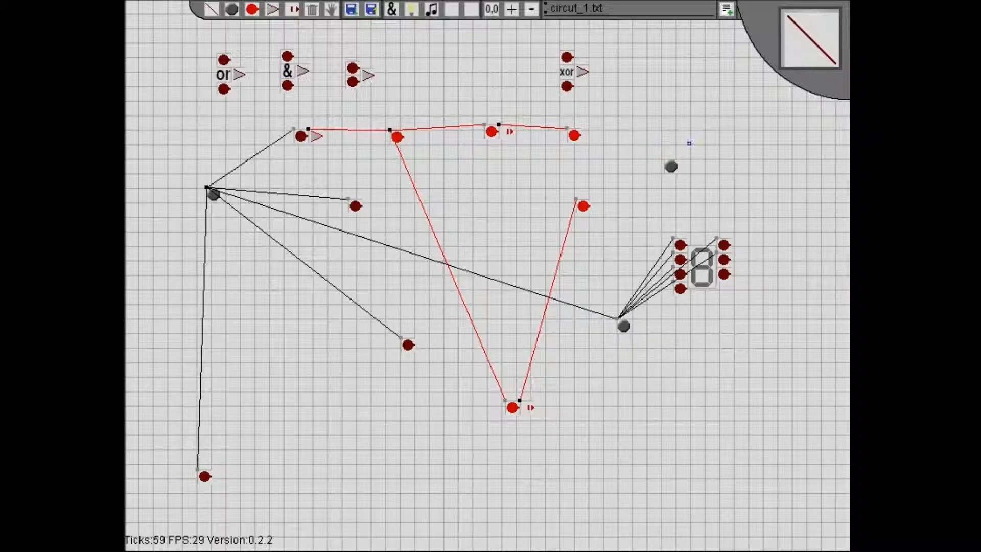
{"action": "left_click_drag", "start_coordinate": [673, 165], "coordinate": [682, 262]}
{"action": "left_click_drag", "start_coordinate": [674, 164], "coordinate": [676, 271]}
{"action": "left_click", "coordinate": [668, 165]}
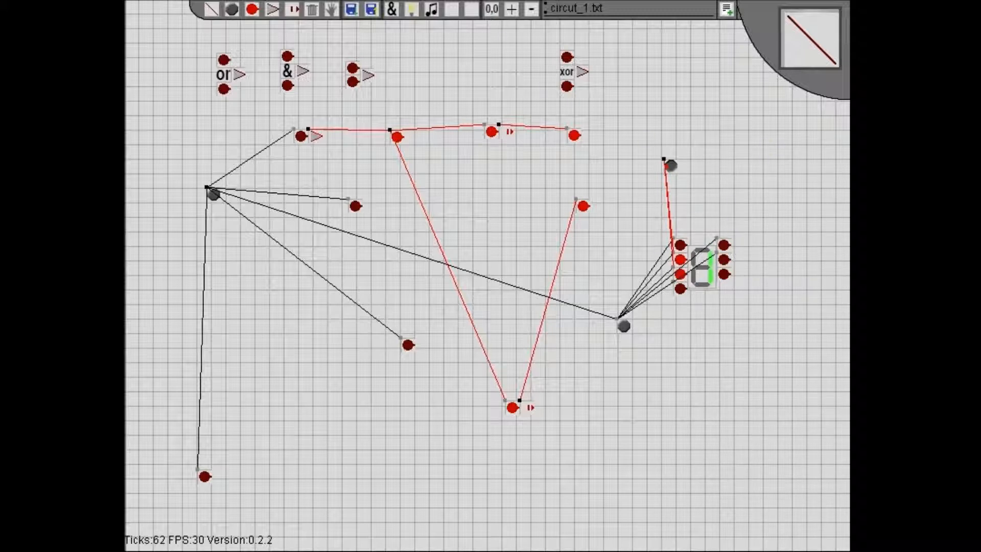
{"action": "key", "text": "Escape"}
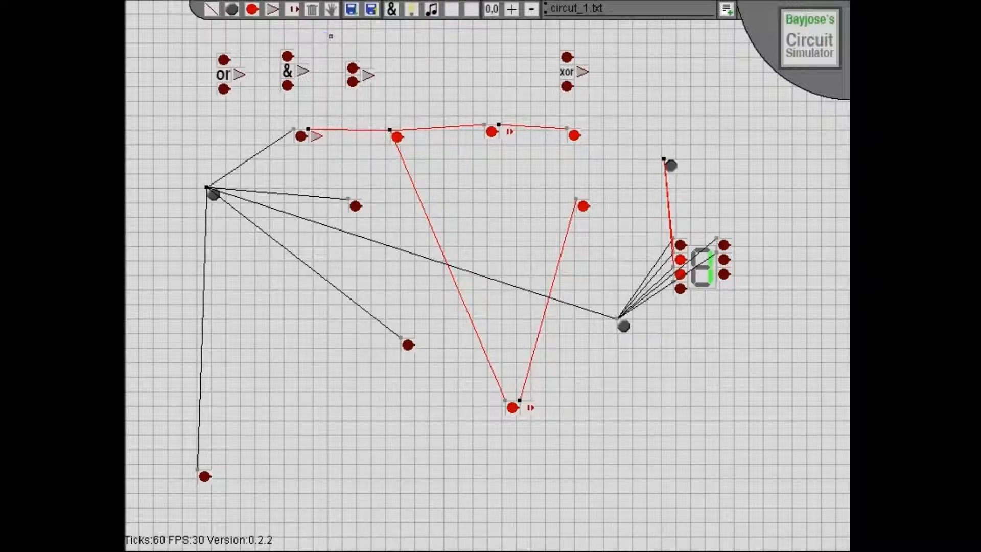
Step: Examine the canvas around the circuit in every direction and return the view to the origin
{"action": "key", "text": "Down"}
{"action": "key", "text": "Left"}
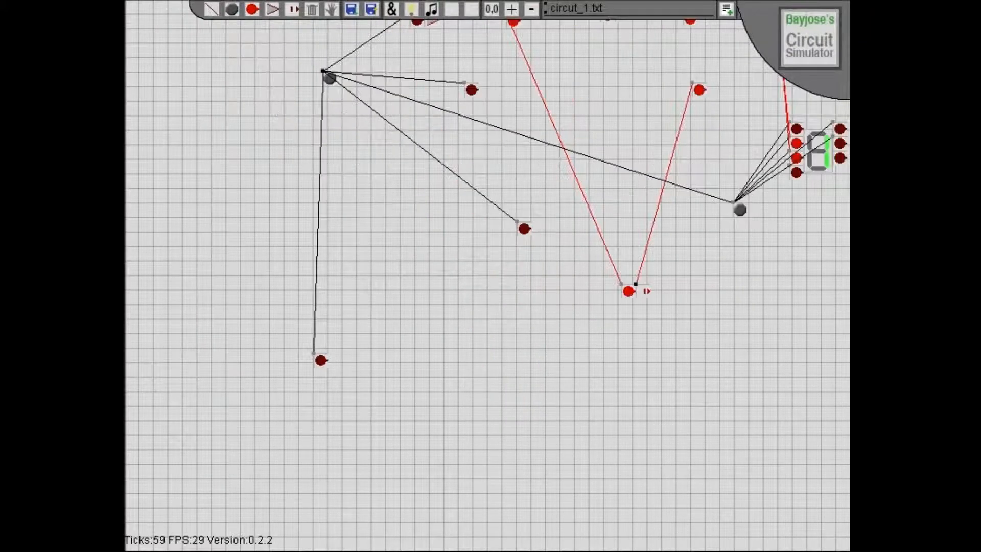
{"action": "key", "text": "Up"}
{"action": "key", "text": "Right"}
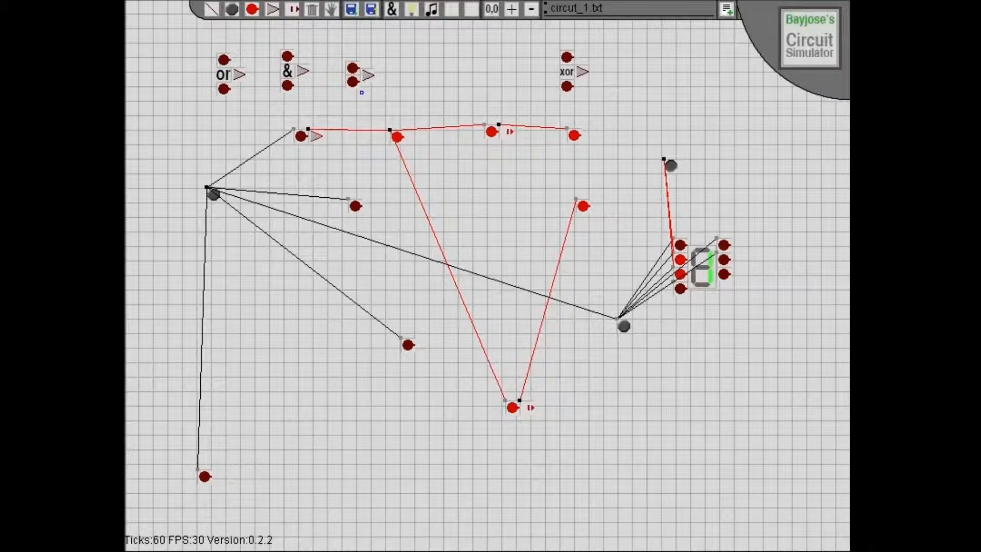
{"action": "key", "text": "Down"}
{"action": "key", "text": "Down"}
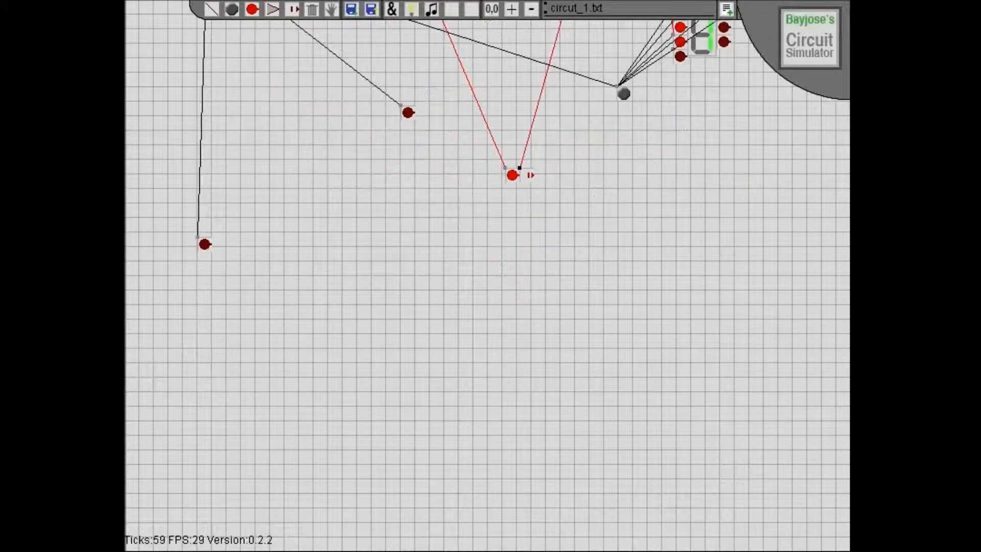
{"action": "key", "text": "Up"}
{"action": "key", "text": "Up"}
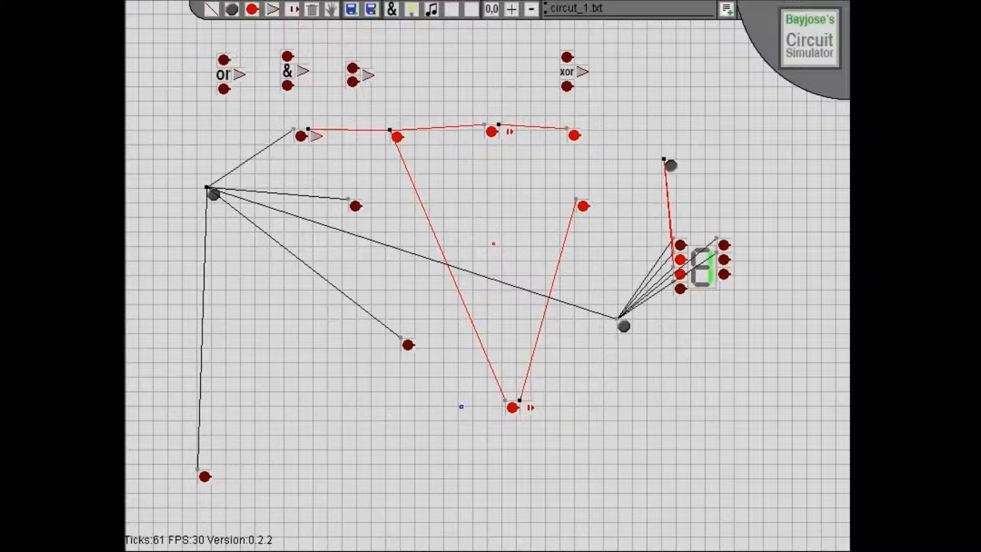
{"action": "key", "text": "Left"}
{"action": "key", "text": "Left"}
{"action": "key", "text": "Up"}
{"action": "key", "text": "Up"}
{"action": "key", "text": "Left"}
{"action": "key", "text": "Left"}
{"action": "key", "text": "Up"}
{"action": "key", "text": "Up"}
{"action": "key", "text": "Left"}
{"action": "key", "text": "Up"}
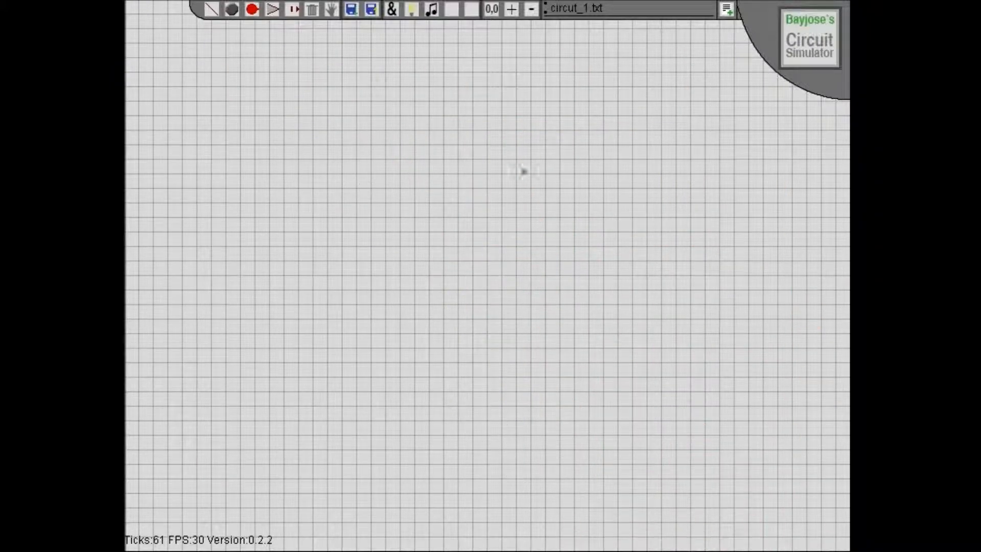
{"action": "left_click", "coordinate": [491, 9]}
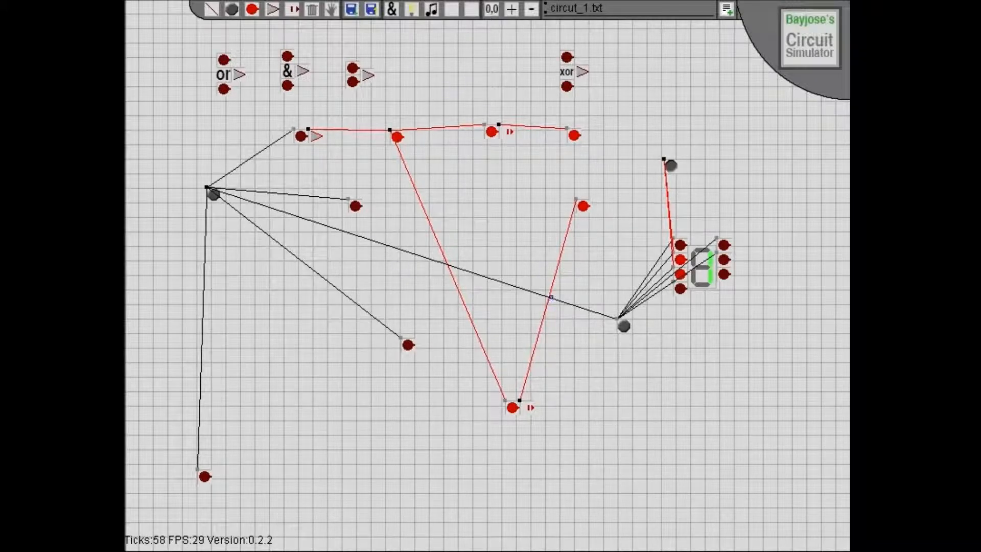
Step: Place a node in the empty area far below the circuit and wire it from the button above the display
{"action": "left_click_drag", "start_coordinate": [550, 305], "coordinate": [552, 175]}
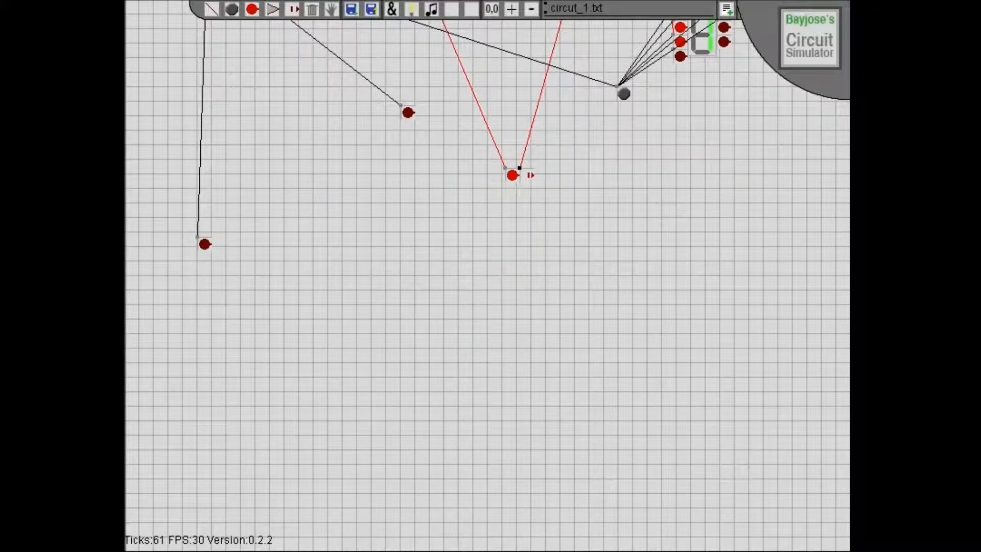
{"action": "left_click", "coordinate": [252, 9]}
{"action": "left_click_drag", "start_coordinate": [498, 332], "coordinate": [492, 81]}
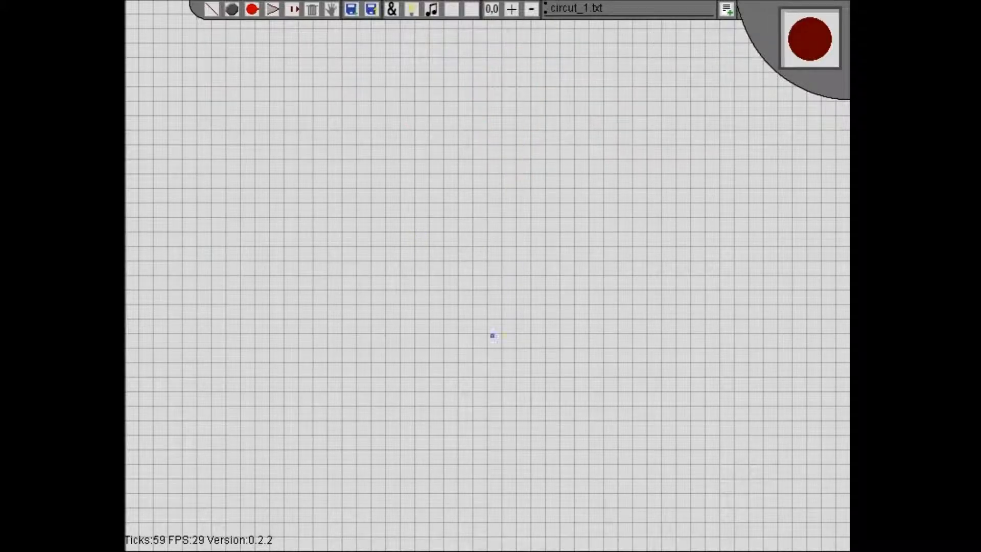
{"action": "left_click", "coordinate": [504, 392]}
{"action": "left_click", "coordinate": [211, 9]}
{"action": "left_click", "coordinate": [504, 393]}
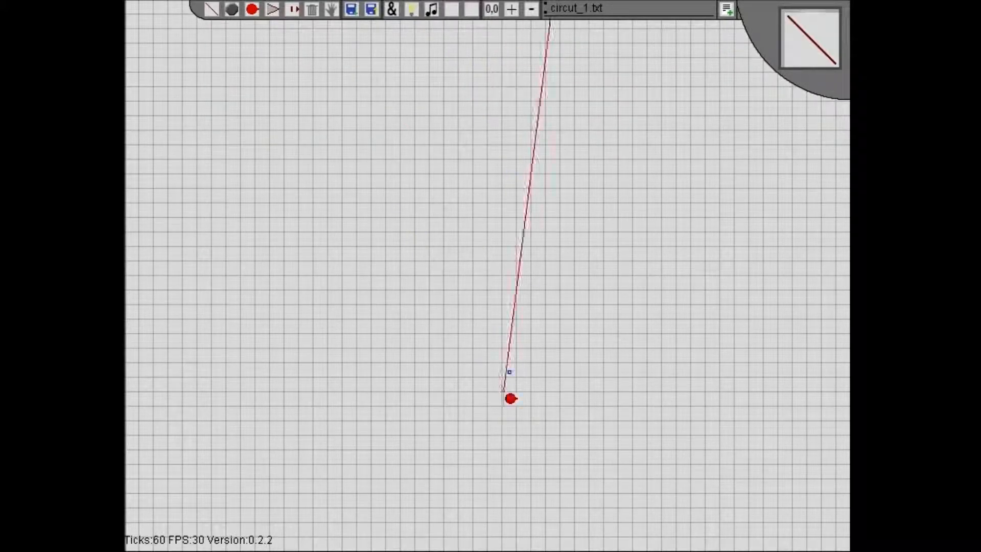
Step: Follow the long wire between the far lower node and the main circuit to examine its full run
{"action": "key", "text": "Up"}
{"action": "key", "text": "Up"}
{"action": "key", "text": "Up"}
{"action": "key", "text": "Up"}
{"action": "key", "text": "Up"}
{"action": "key", "text": "Up"}
{"action": "key", "text": "Up"}
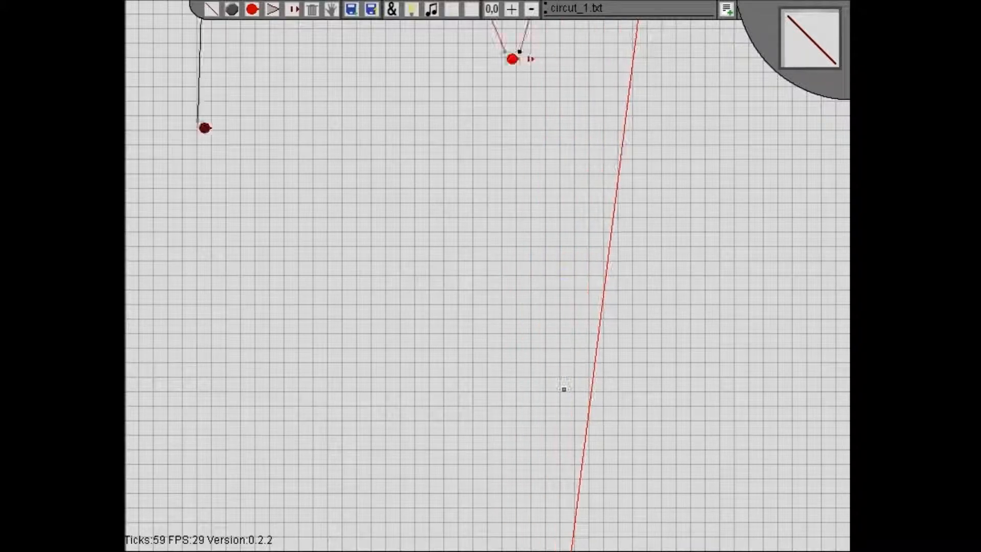
{"action": "key", "text": "Down"}
{"action": "key", "text": "Down"}
{"action": "key", "text": "Down"}
{"action": "key", "text": "Down"}
{"action": "key", "text": "Down"}
{"action": "key", "text": "Down"}
{"action": "key", "text": "Down"}
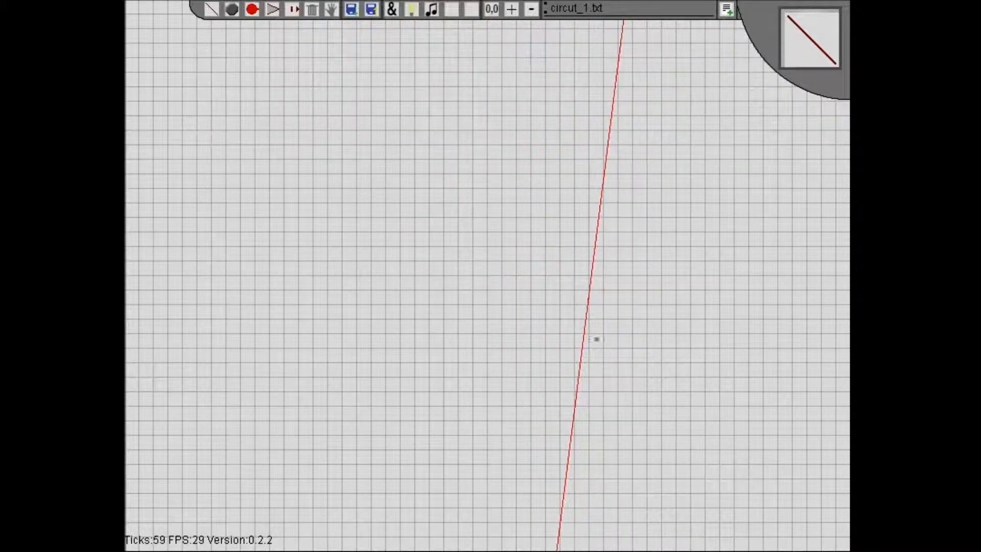
{"action": "key", "text": "Up"}
{"action": "key", "text": "Up"}
{"action": "key", "text": "Up"}
{"action": "key", "text": "Up"}
{"action": "key", "text": "Up"}
{"action": "key", "text": "Up"}
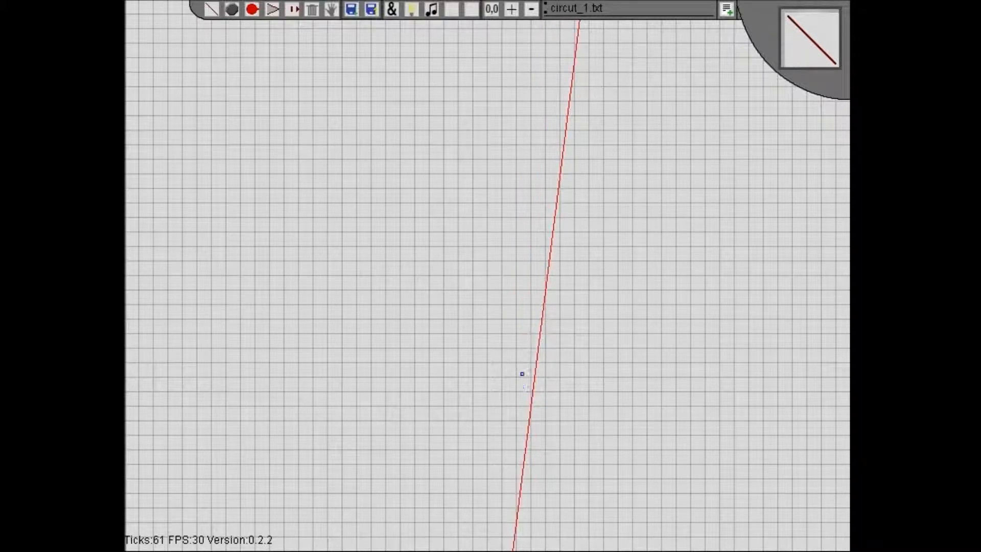
{"action": "key", "text": "Up"}
{"action": "key", "text": "Up"}
{"action": "key", "text": "Up"}
{"action": "key", "text": "Up"}
{"action": "key", "text": "Up"}
{"action": "key", "text": "Up"}
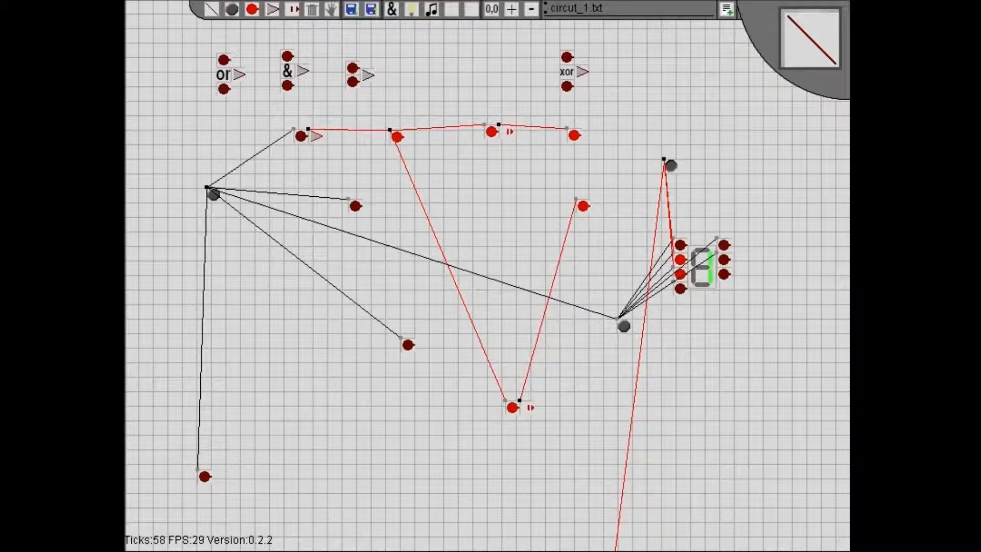
Step: Examine the gates and circuit at closer and wider zoom levels
{"action": "left_click", "coordinate": [511, 9]}
{"action": "left_click", "coordinate": [512, 9]}
{"action": "left_click", "coordinate": [511, 9]}
{"action": "left_click", "coordinate": [511, 10]}
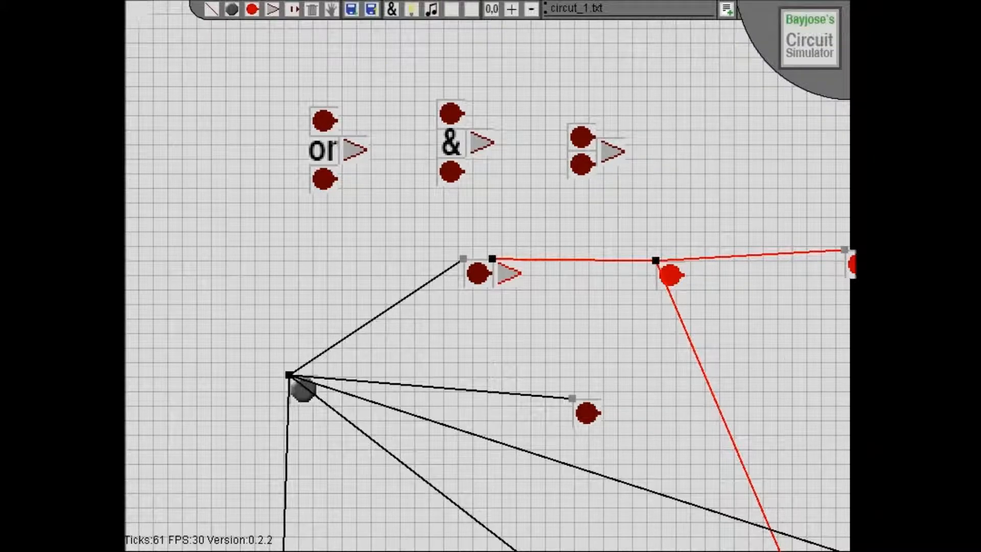
{"action": "scroll", "coordinate": [487, 276], "scroll_direction": "down", "scroll_amount": 5}
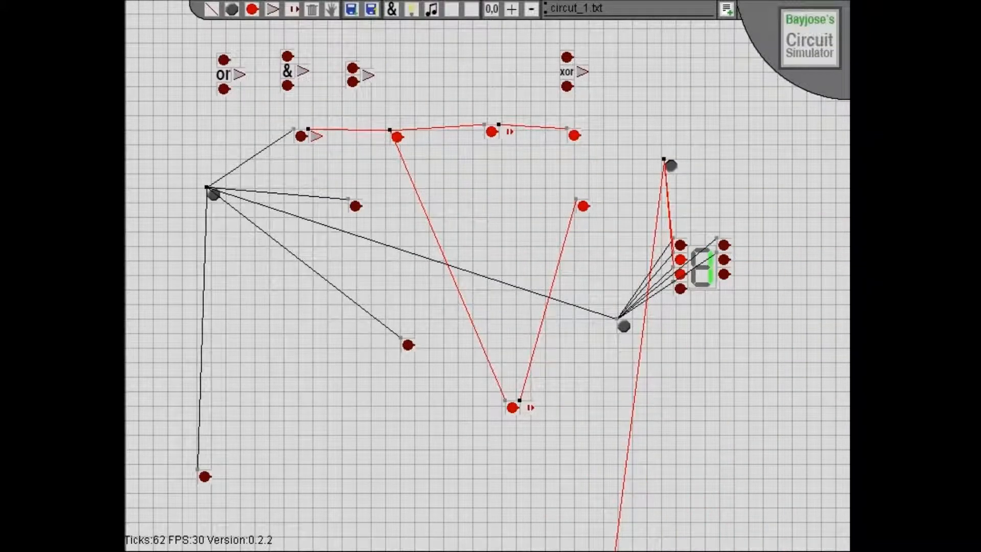
{"action": "scroll", "coordinate": [487, 276], "scroll_direction": "up", "scroll_amount": 3}
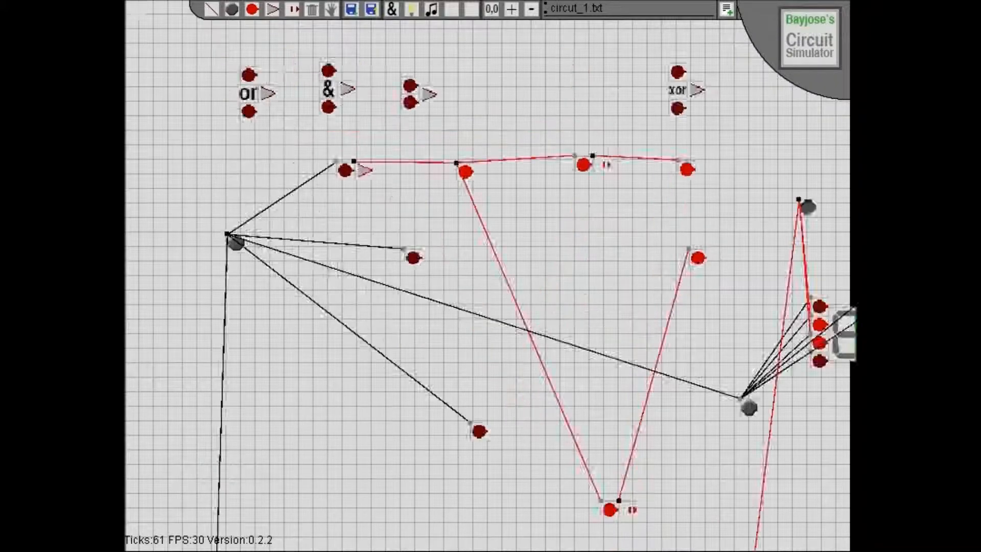
{"action": "scroll", "coordinate": [487, 276], "scroll_direction": "down", "scroll_amount": 3}
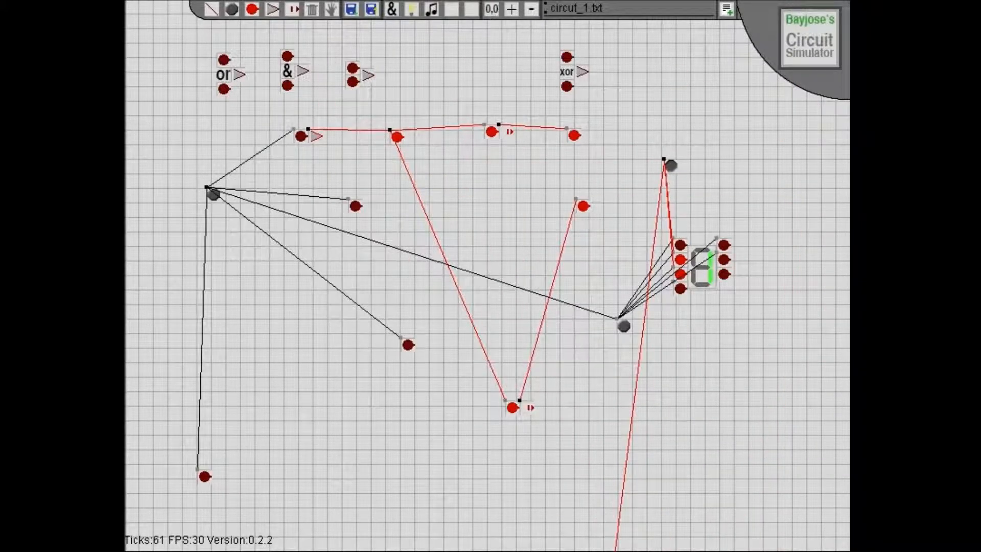
Step: Place four nodes in the empty space beside and below the OR gate while zoomed in
{"action": "scroll", "coordinate": [488, 276], "scroll_direction": "up", "scroll_amount": 3}
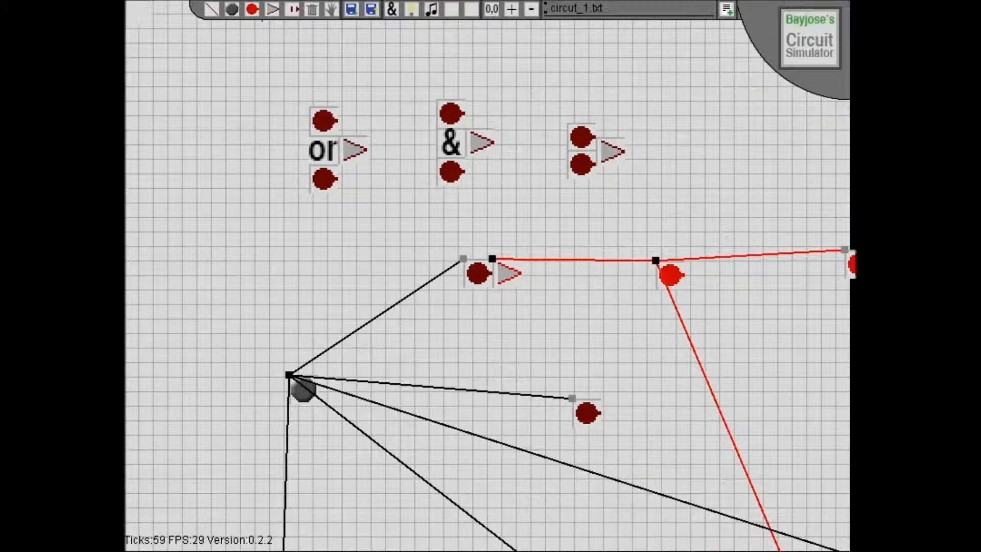
{"action": "left_click", "coordinate": [204, 105]}
{"action": "left_click", "coordinate": [201, 224]}
{"action": "left_click", "coordinate": [171, 382]}
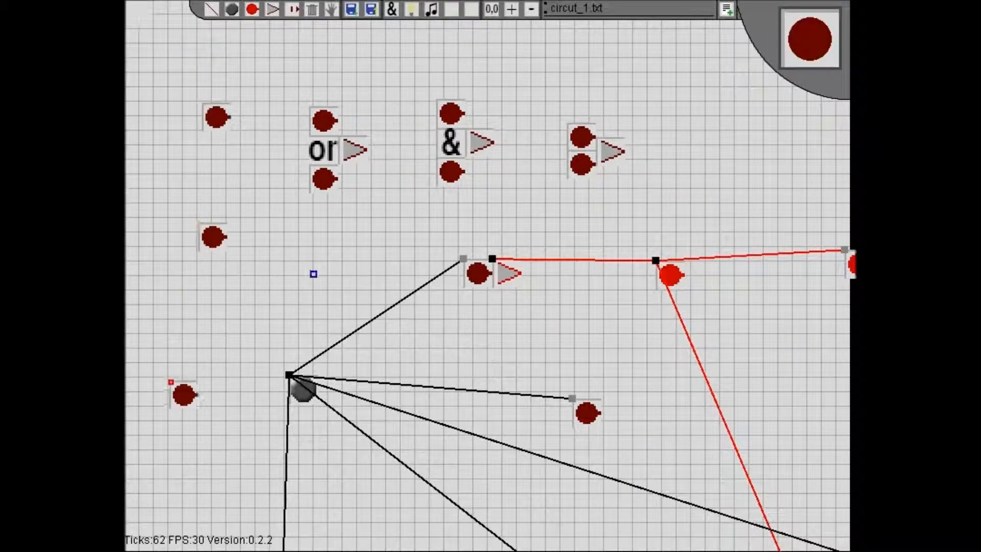
{"action": "left_click", "coordinate": [314, 271]}
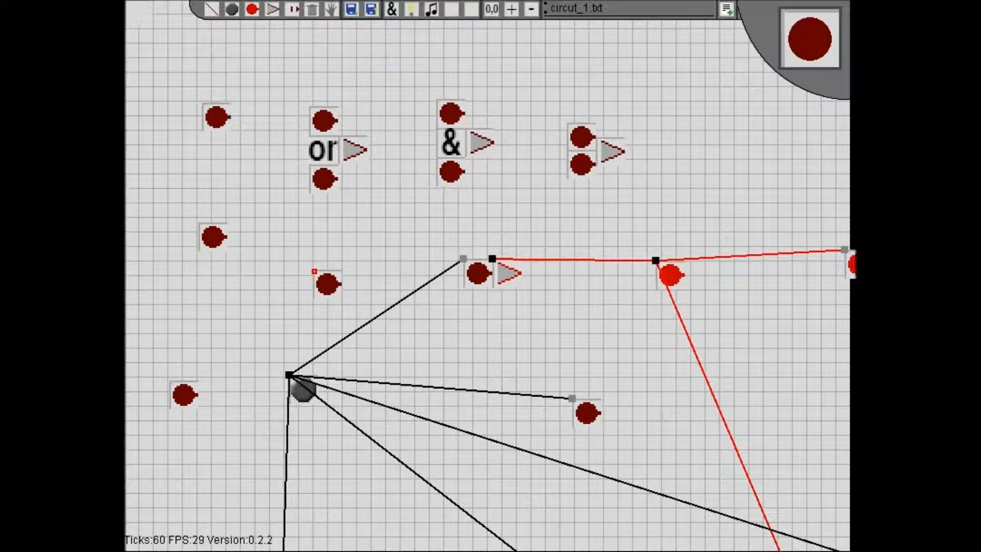
{"action": "left_click", "coordinate": [211, 9]}
{"action": "left_click", "coordinate": [217, 116]}
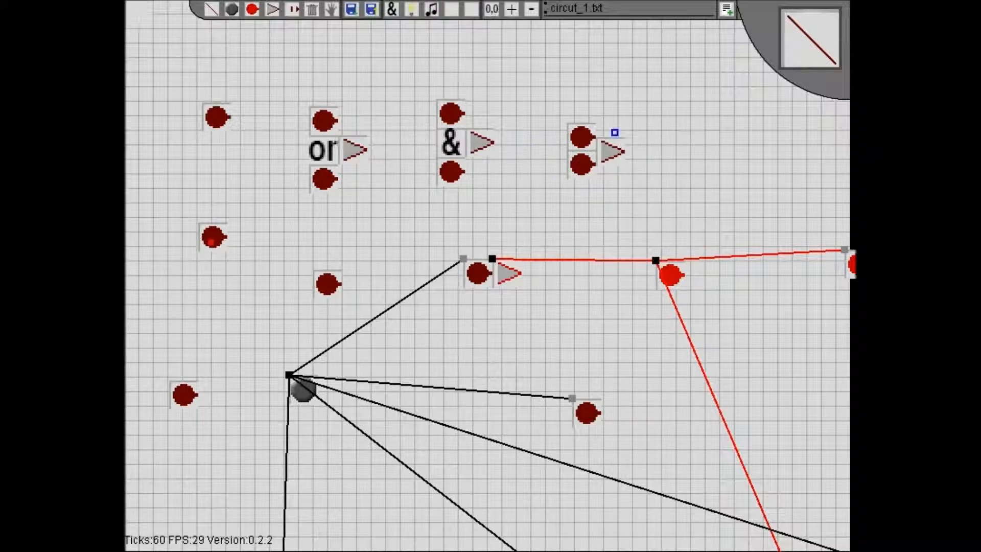
Step: View the whole circuit and the long wire below it at normal zoom, and return to the origin
{"action": "left_click", "coordinate": [532, 9]}
{"action": "left_click", "coordinate": [531, 9]}
{"action": "left_click", "coordinate": [531, 9]}
{"action": "left_click", "coordinate": [532, 9]}
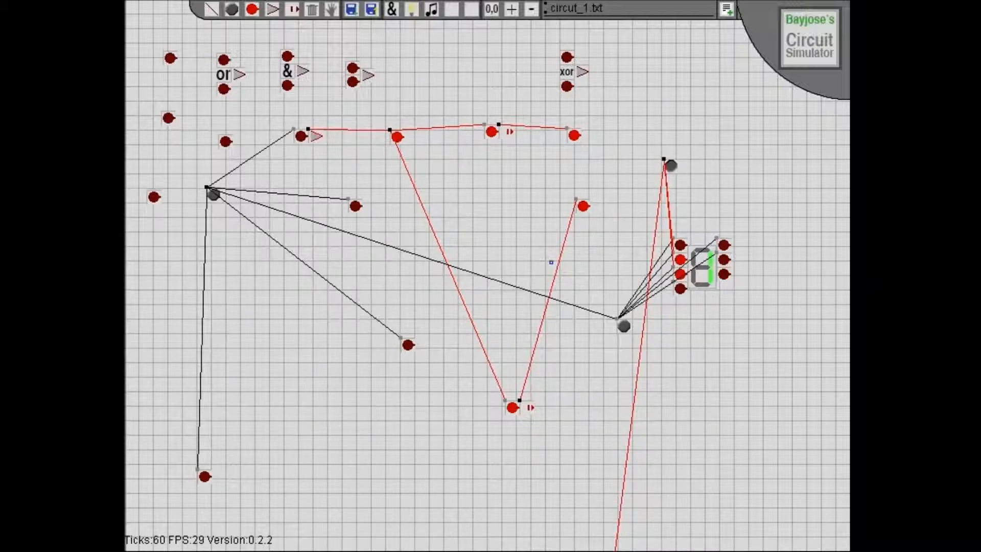
{"action": "scroll", "coordinate": [517, 237], "scroll_direction": "down", "scroll_amount": 6}
{"action": "scroll", "coordinate": [516, 234], "scroll_direction": "down", "scroll_amount": 6}
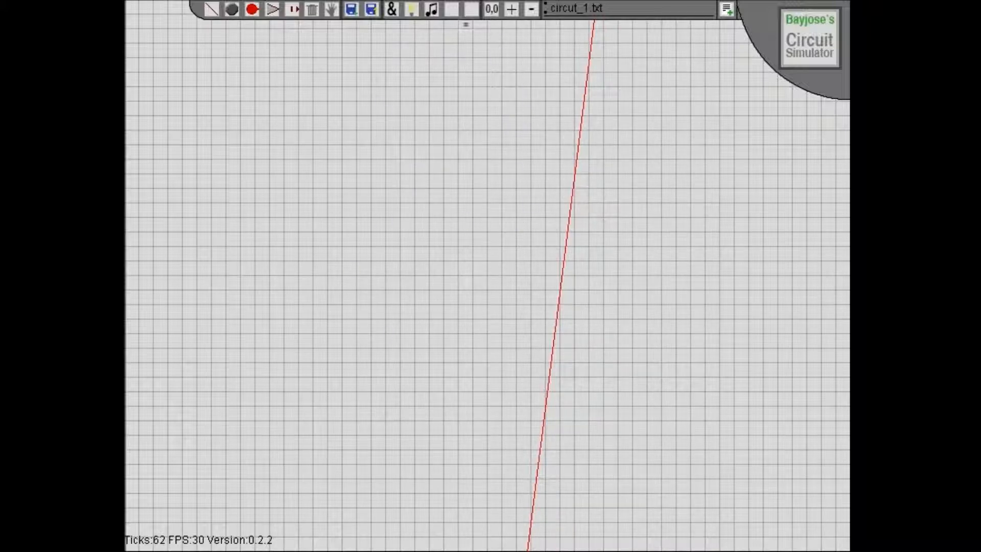
{"action": "left_click", "coordinate": [492, 9]}
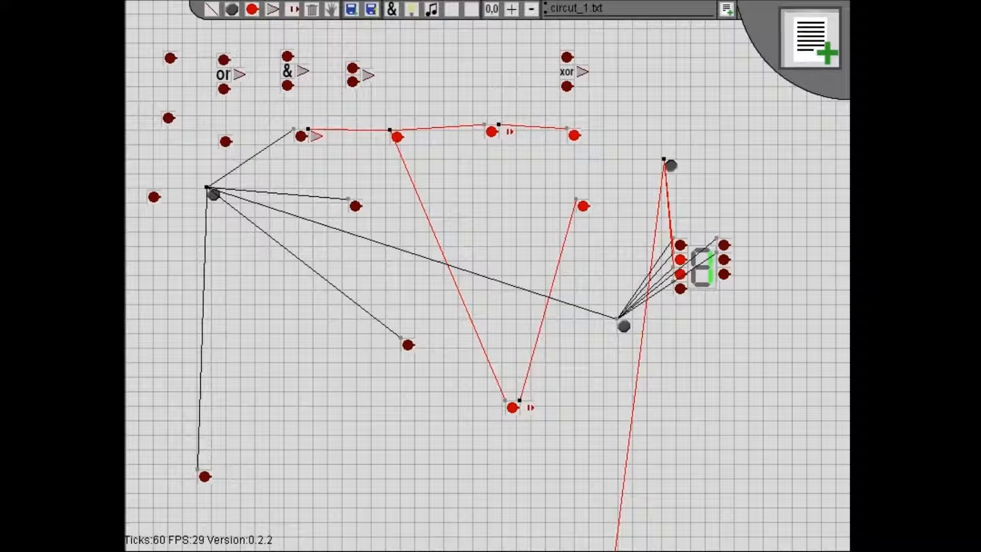
Step: Create a new circuit file, circut_2.txt, and scatter nine seven-segment displays across its canvas
{"action": "left_click", "coordinate": [810, 39]}
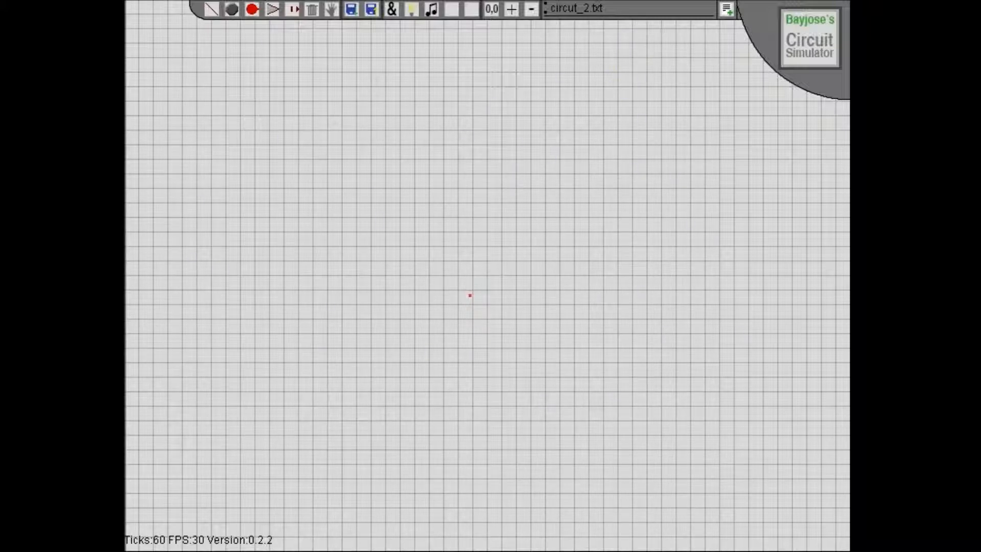
{"action": "left_click", "coordinate": [412, 9]}
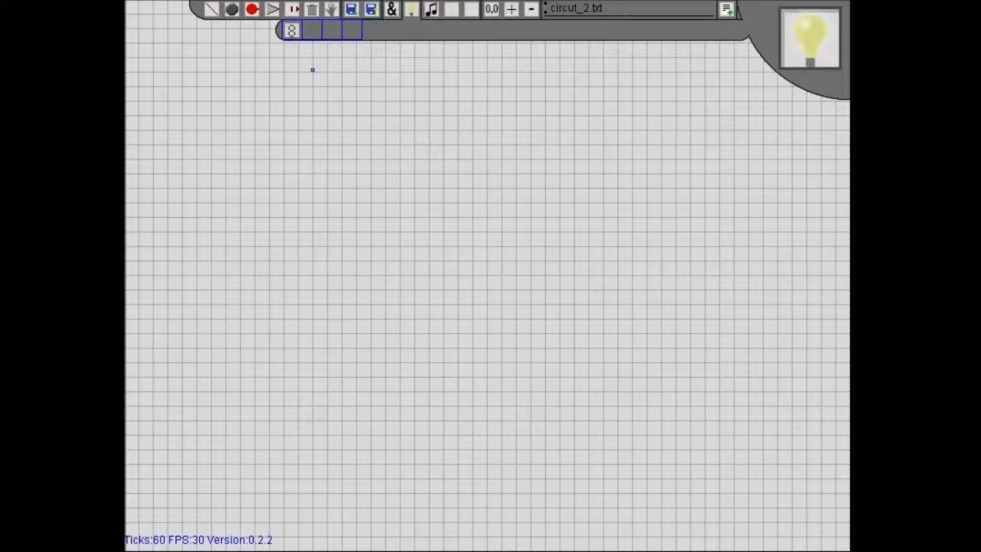
{"action": "left_click", "coordinate": [278, 133]}
{"action": "left_click", "coordinate": [536, 202]}
{"action": "left_click", "coordinate": [520, 306]}
{"action": "left_click", "coordinate": [328, 343]}
{"action": "left_click", "coordinate": [368, 231]}
{"action": "left_click", "coordinate": [415, 140]}
{"action": "left_click", "coordinate": [383, 116]}
{"action": "left_click", "coordinate": [284, 266]}
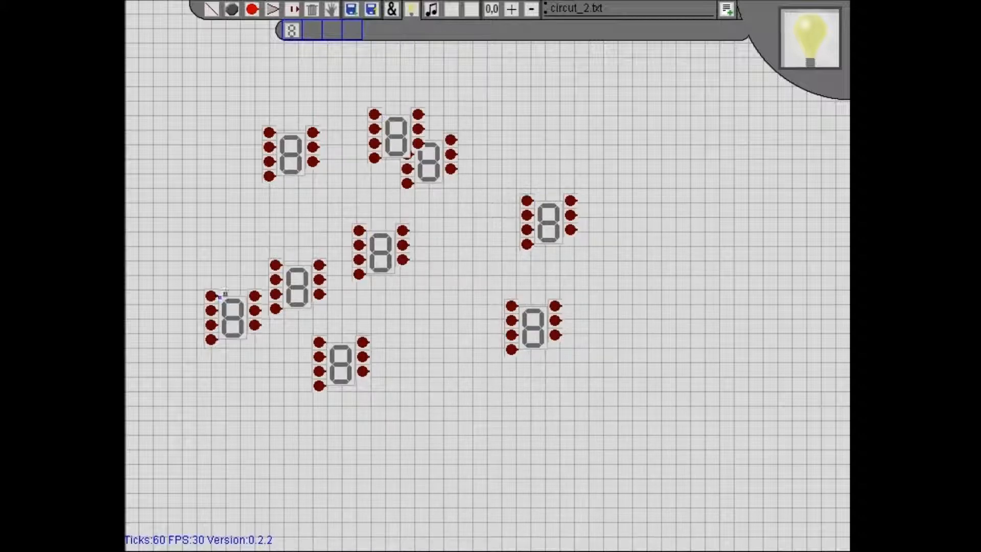
{"action": "left_click", "coordinate": [412, 10]}
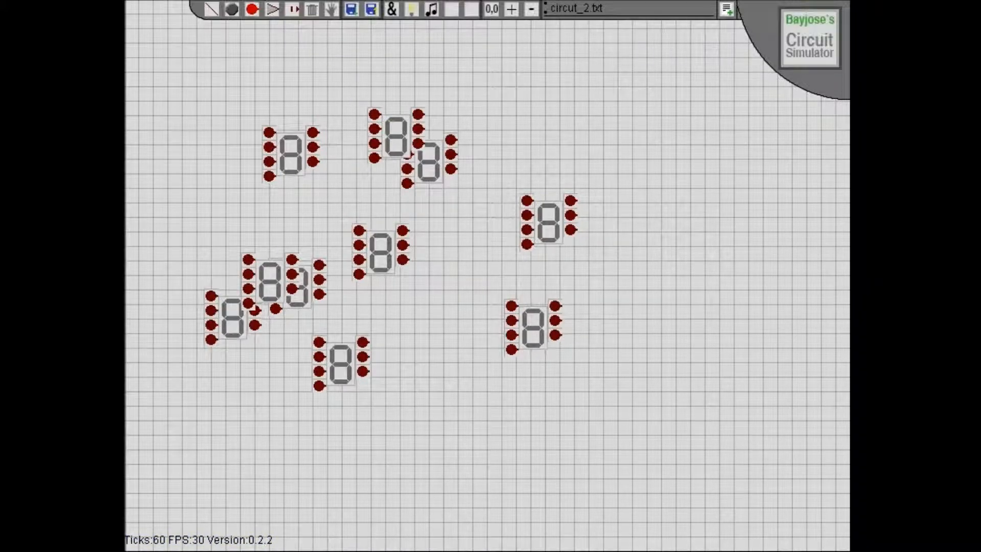
Step: Reopen circut_1.txt and toggle the two buttons wired to the seven-segment display on and off to test its segments
{"action": "left_click", "coordinate": [726, 9]}
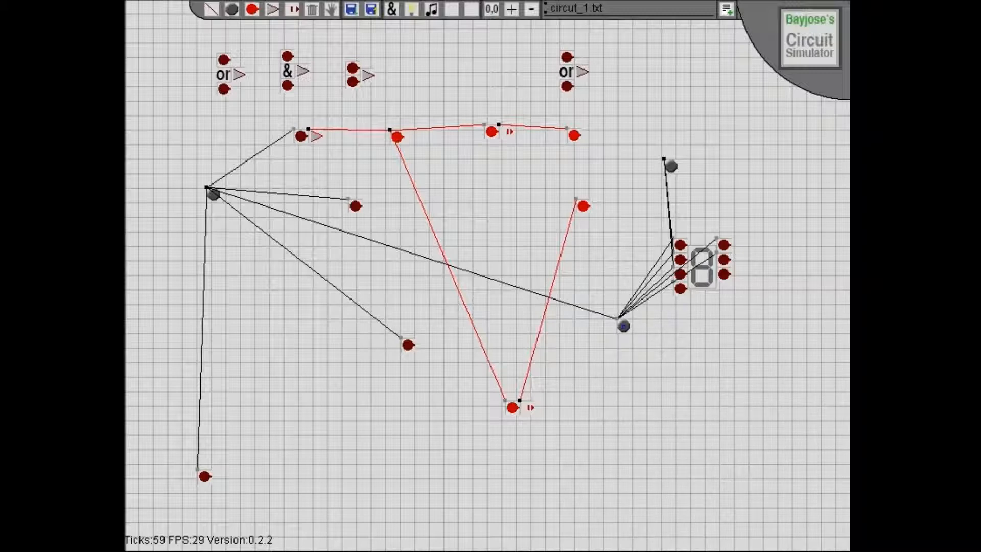
{"action": "left_click", "coordinate": [623, 326]}
{"action": "left_click", "coordinate": [623, 326]}
{"action": "left_click", "coordinate": [669, 164]}
{"action": "left_click", "coordinate": [670, 164]}
{"action": "left_click", "coordinate": [669, 165]}
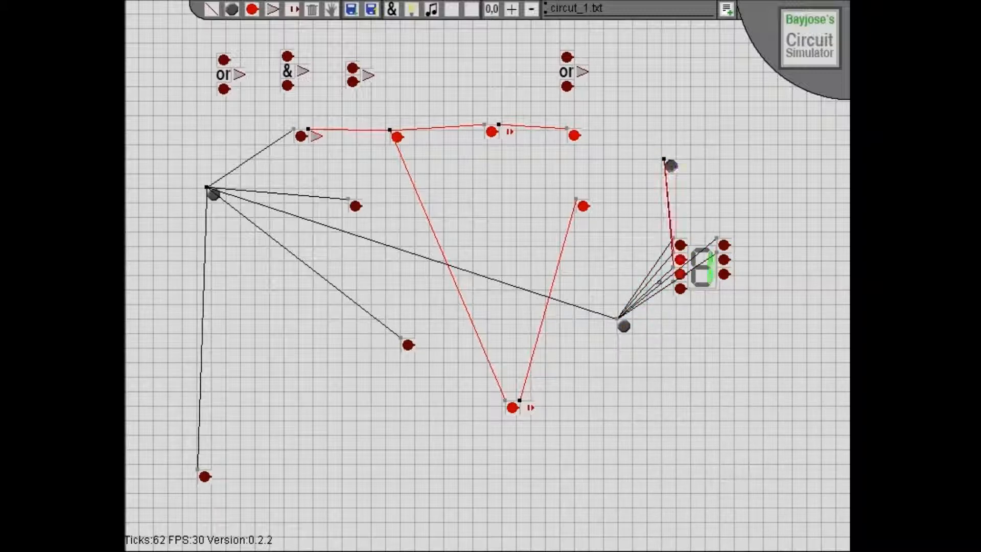
{"action": "left_click", "coordinate": [623, 326]}
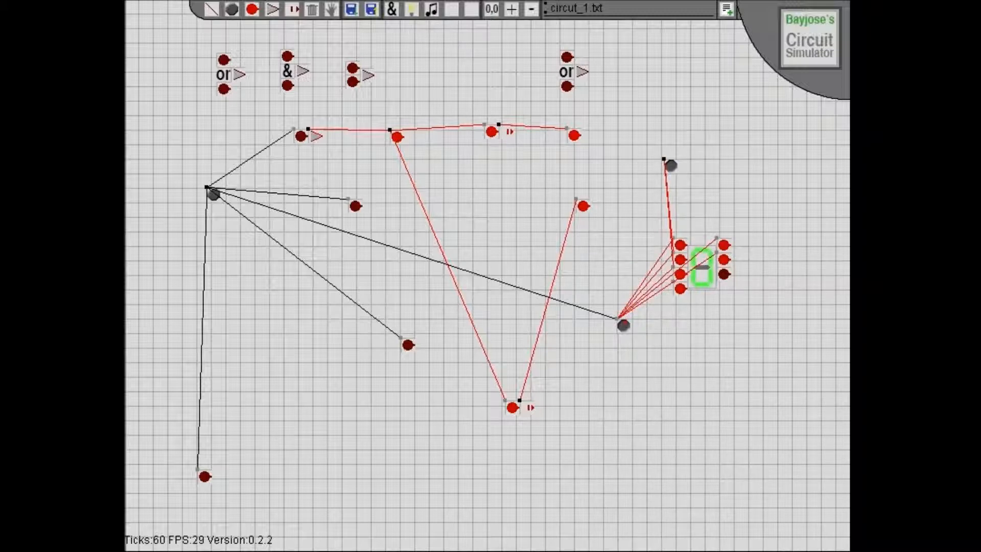
{"action": "left_click", "coordinate": [671, 166]}
{"action": "left_click", "coordinate": [623, 326]}
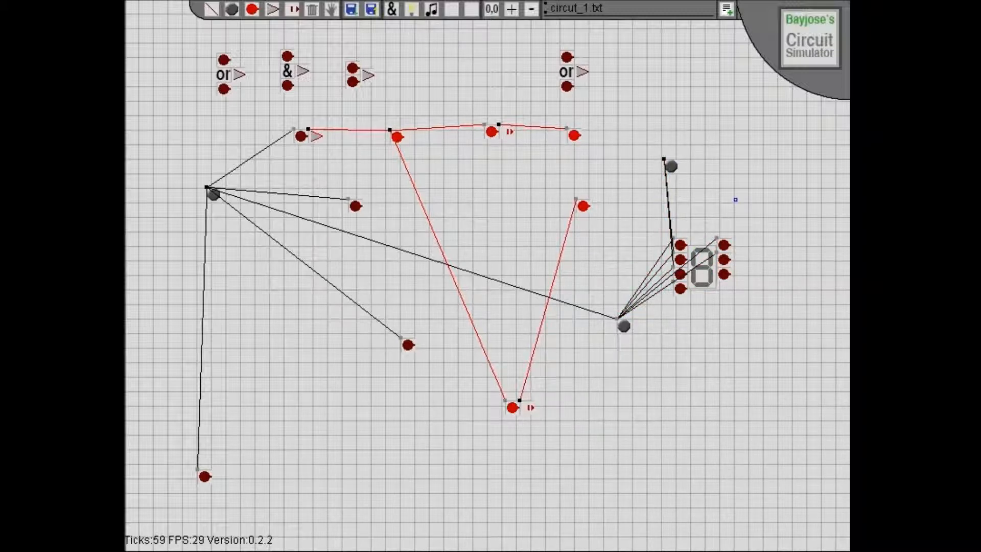